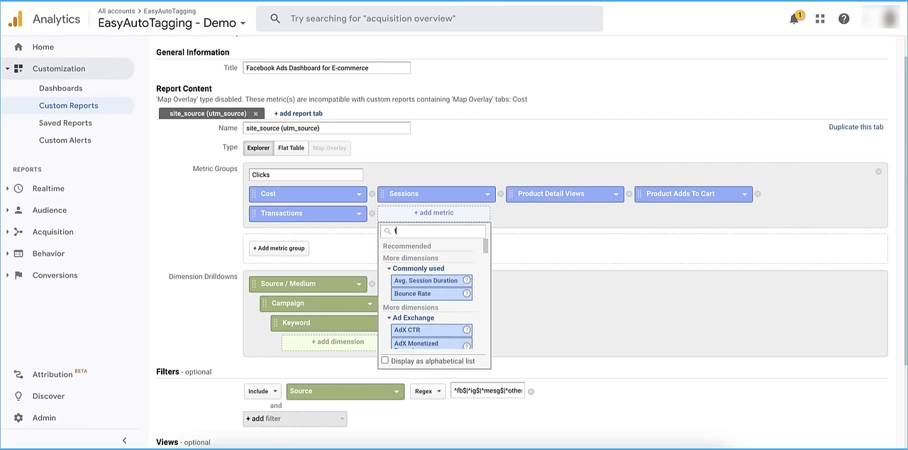
# Add the Cost per Transaction and Avg. Order Value metrics to the Clicks metric group
pyautogui.write('transa')
pyautogui.click(425, 291)
pyautogui.click(544, 215)
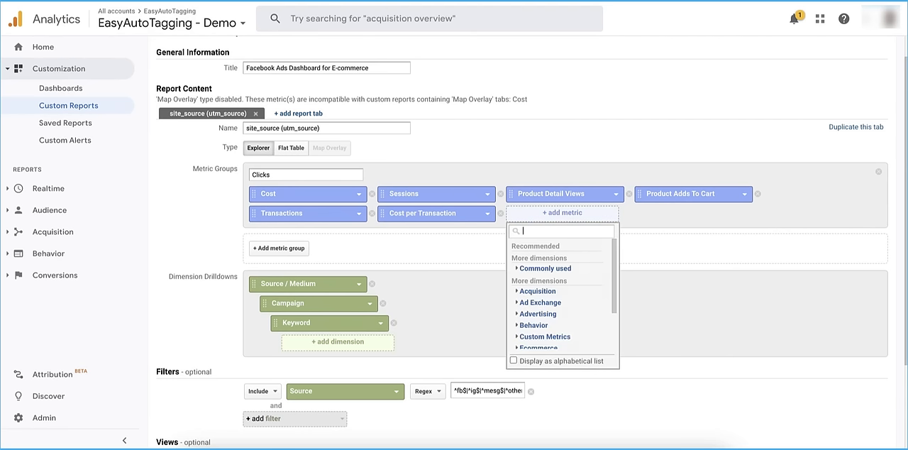
pyautogui.write('avr')
pyautogui.press('BackSpace')
pyautogui.press('BackSpace')
pyautogui.press('BackSpace')
pyautogui.press('BackSpace')
pyautogui.press('BackSpace')
pyautogui.write('order')
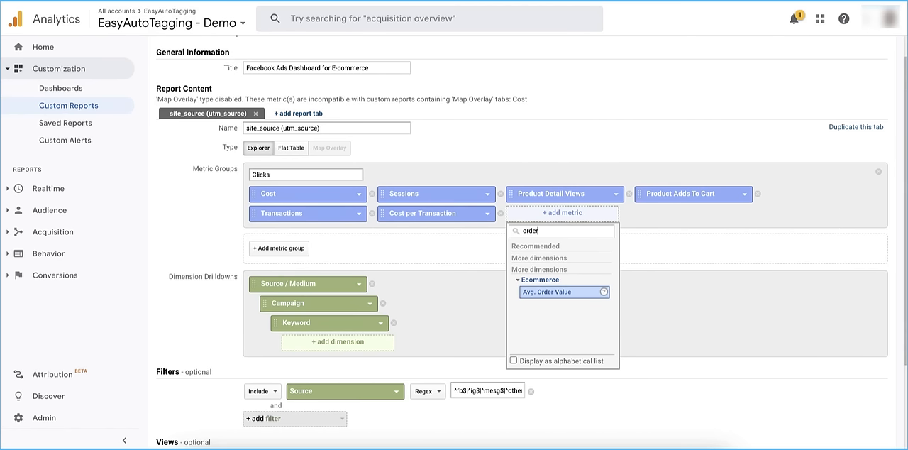
pyautogui.click(557, 292)
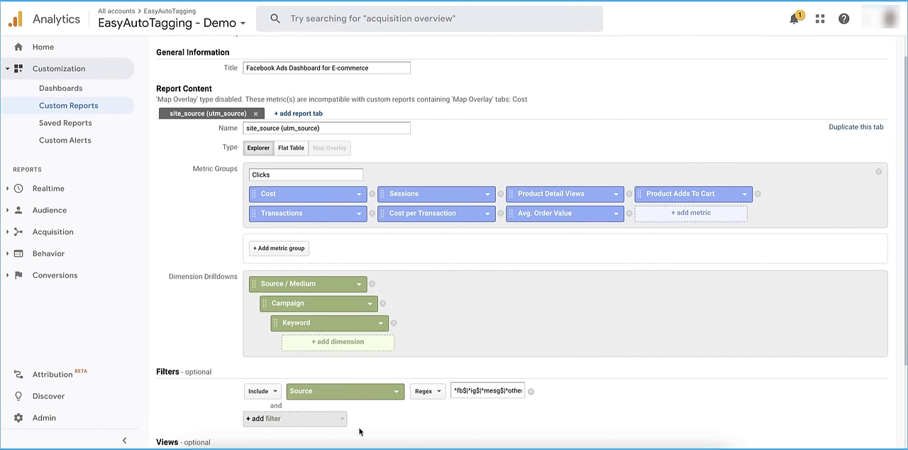
# Add the Revenue and ROAS metrics to the Clicks metric group
pyautogui.click(686, 215)
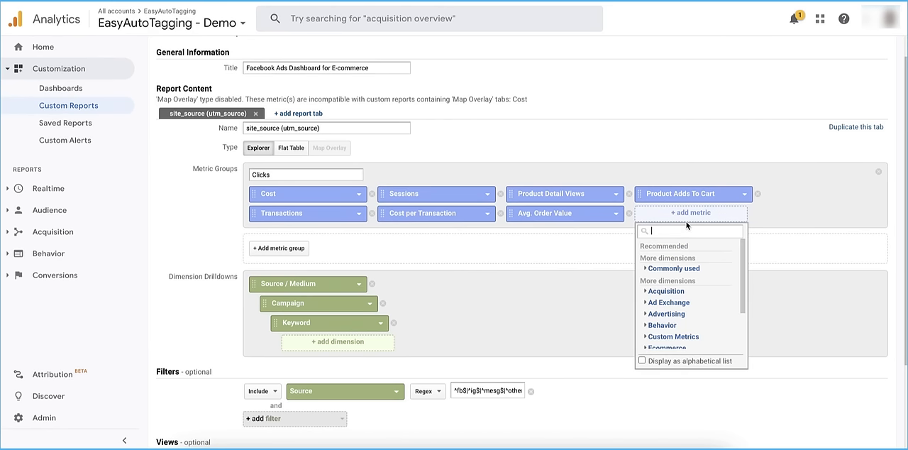
pyautogui.write('Reven')
pyautogui.scroll(-2, 713, 272)
pyautogui.click(692, 317)
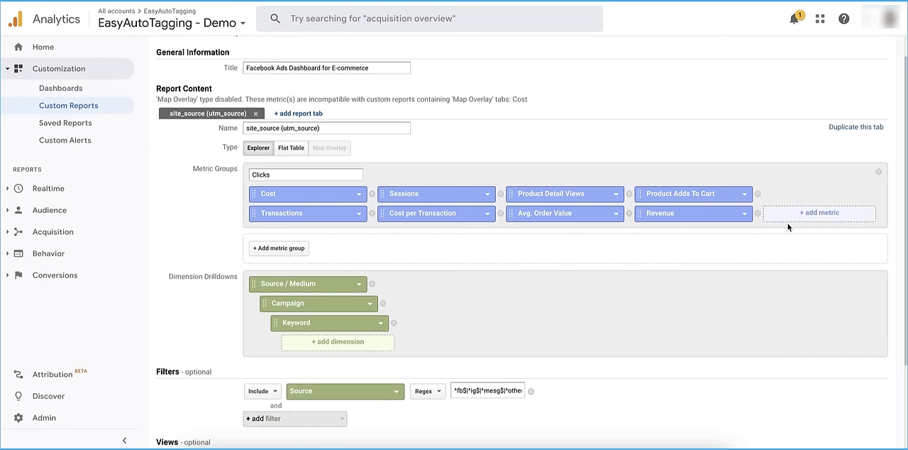
pyautogui.click(819, 212)
pyautogui.write('roas')
pyautogui.click(797, 295)
# Add the Ecommerce Conversion Rate metric to the Clicks metric group
pyautogui.click(433, 234)
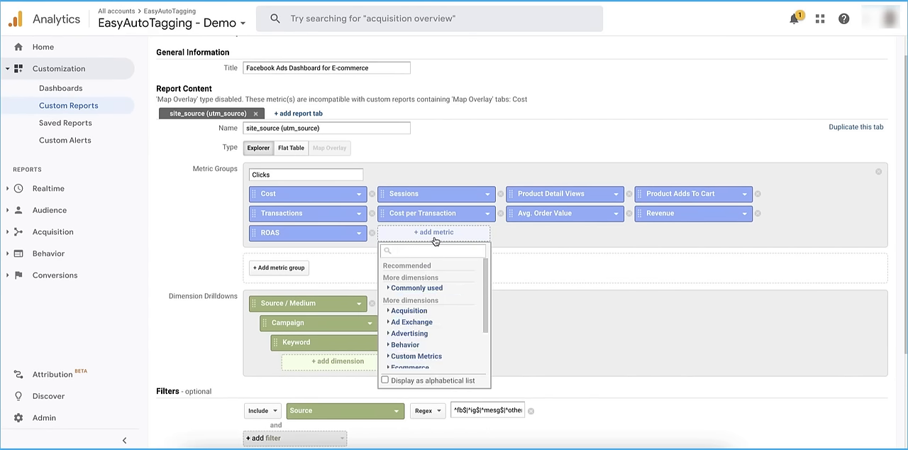
pyautogui.write('ecomm')
pyautogui.click(418, 316)
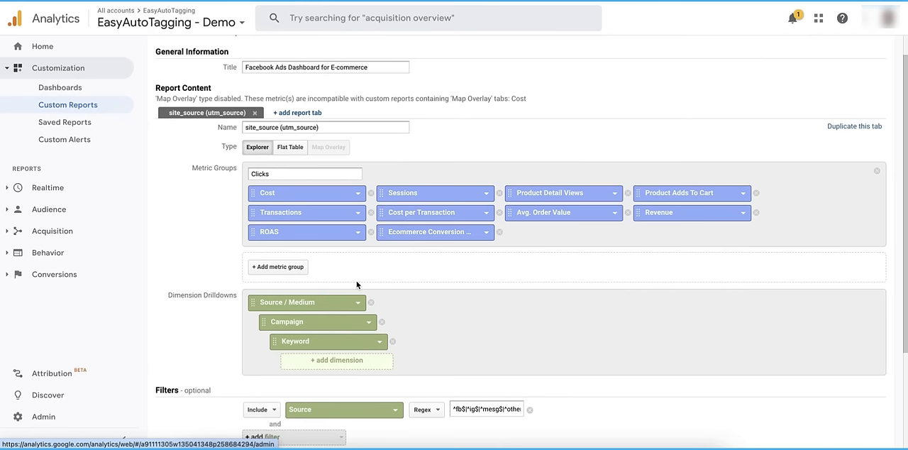
# Open the Admin settings in a new browser tab and show the view's calculated metrics
pyautogui.rightClick(57, 417)
pyautogui.click(110, 337)
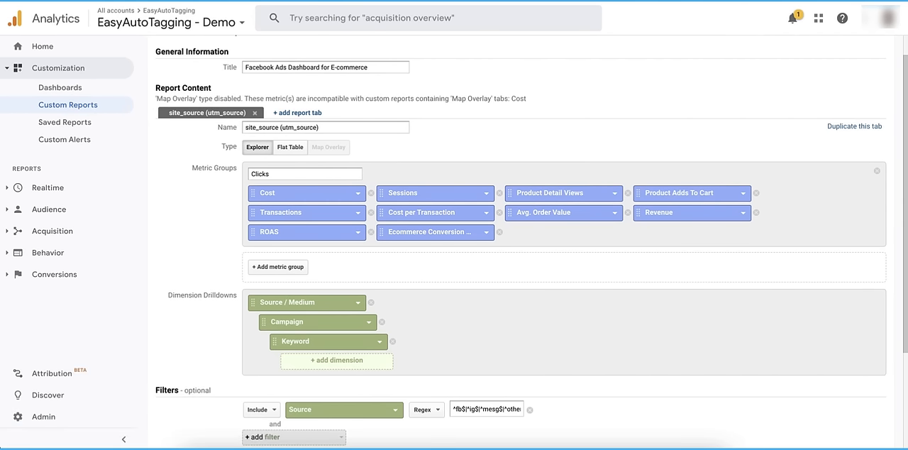
pyautogui.hotkey('ctrl', 'Tab')
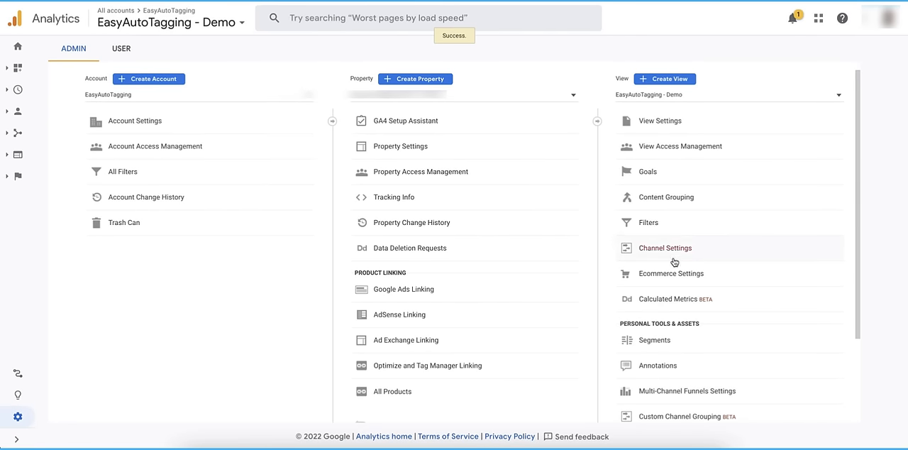
pyautogui.click(668, 297)
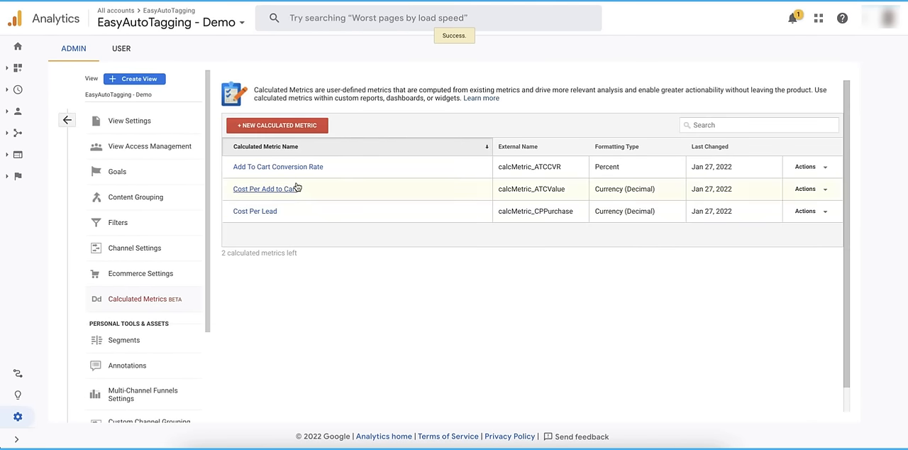
# Review the name and formula of the Add To Cart Conversion Rate calculated metric, leaving it without saving
pyautogui.click(257, 170)
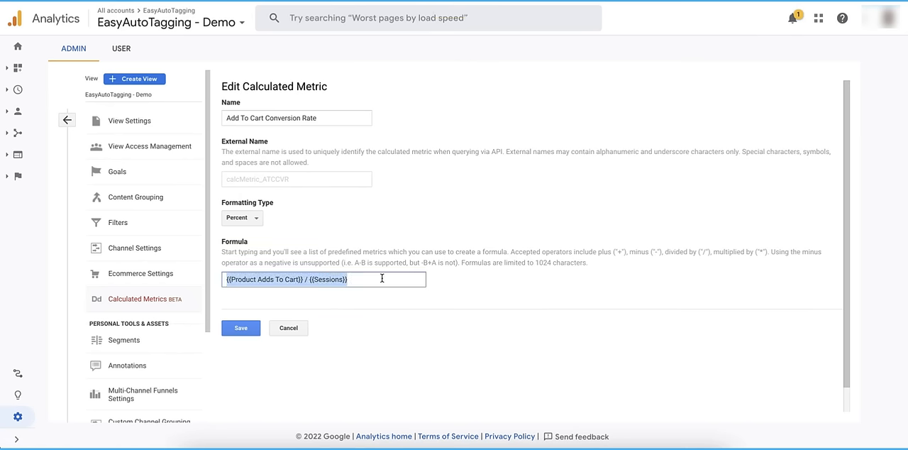
pyautogui.moveTo(322, 122); pyautogui.dragTo(226, 119)
pyautogui.moveTo(360, 281); pyautogui.dragTo(225, 281)
pyautogui.click(288, 328)
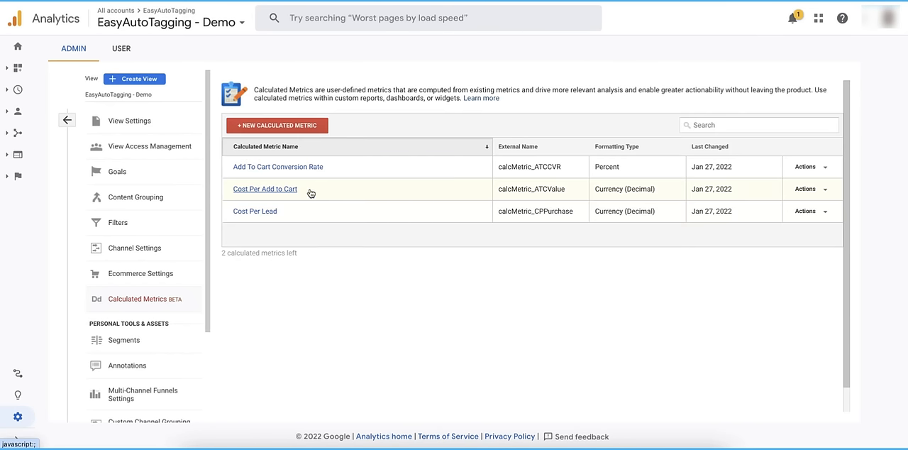
# Review the name and formula of the Cost Per Add to Cart calculated metric, leaving it without saving
pyautogui.click(292, 190)
pyautogui.tripleClick(312, 119)
pyautogui.tripleClick(350, 280)
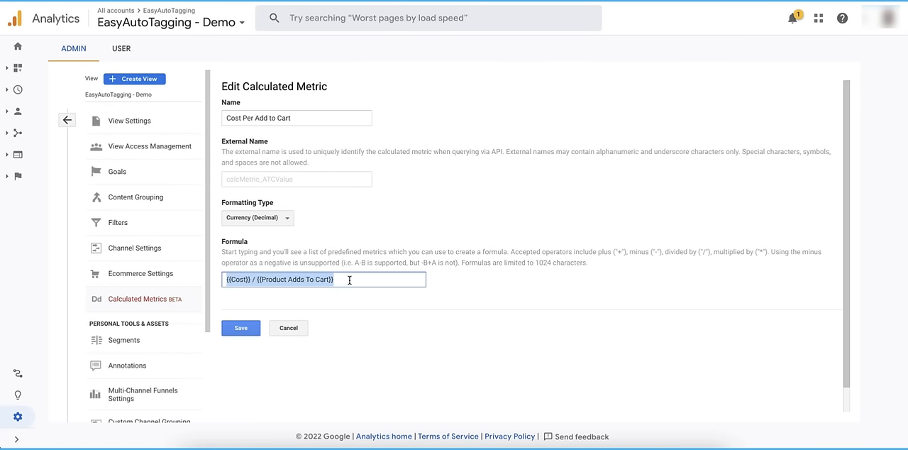
pyautogui.click(296, 331)
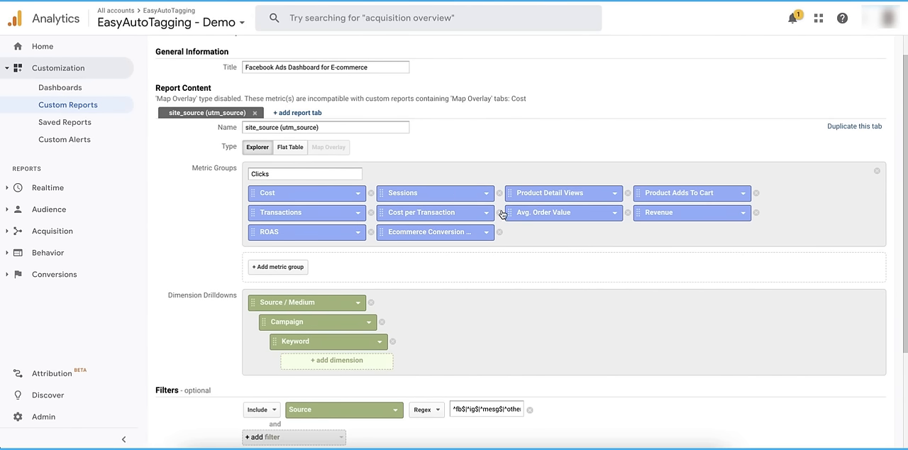
# Rename the Clicks metric group of the custom report to Standard View and add a second group named Detailed View
pyautogui.click(291, 270)
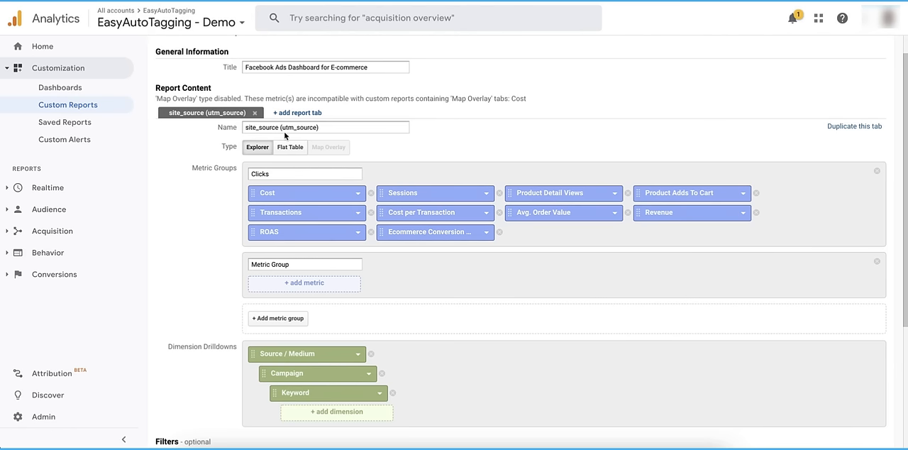
pyautogui.tripleClick(283, 264)
pyautogui.write('Detail')
# Add the Cost and Product Adds To Cart metrics to the Detailed View group
pyautogui.click(319, 284)
pyautogui.write('cost')
pyautogui.click(296, 362)
pyautogui.click(431, 286)
pyautogui.write('add to')
pyautogui.press('BackSpace')
pyautogui.press('BackSpace')
pyautogui.press('BackSpace')
pyautogui.press('BackSpace')
pyautogui.press('BackSpace')
pyautogui.press('BackSpace')
pyautogui.write('produ')
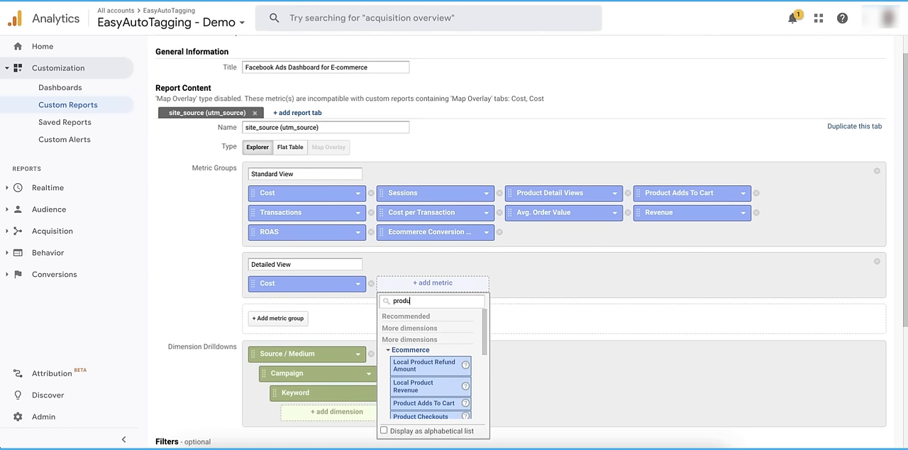
pyautogui.write('ct add t')
pyautogui.click(428, 363)
# Add the calculated metrics Cost Per Add to Cart and Add To Cart Conversion Rate to the Detailed View group
pyautogui.click(550, 284)
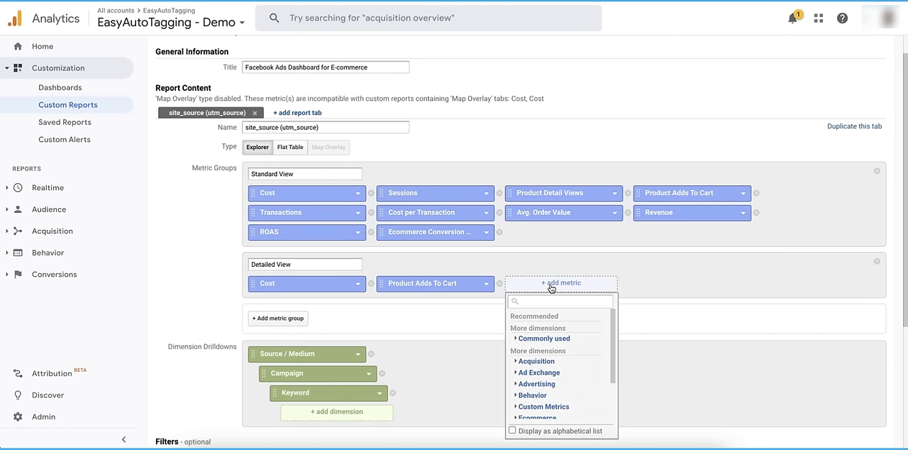
pyautogui.write('add to')
pyautogui.click(553, 383)
pyautogui.click(679, 285)
pyautogui.write('add to c')
pyautogui.click(678, 370)
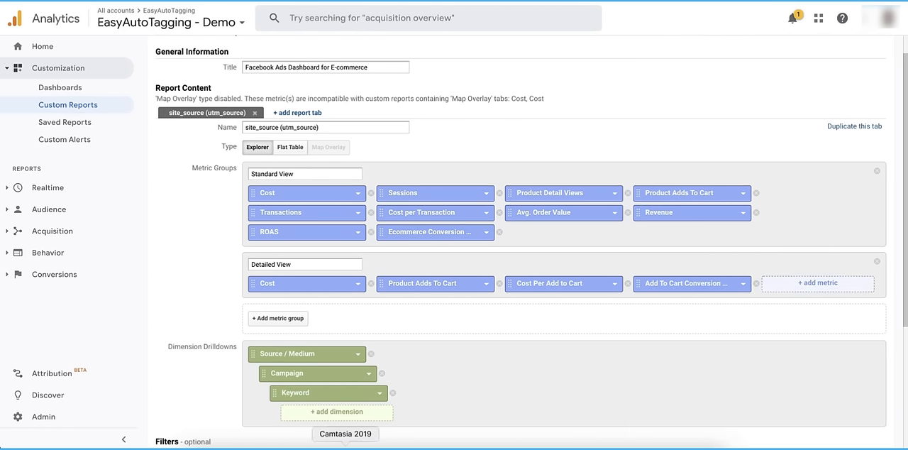
# Add the Transactions and Cost per Transaction metrics to the Detailed View group
pyautogui.click(814, 286)
pyautogui.write('trans')
pyautogui.click(809, 388)
pyautogui.click(470, 306)
pyautogui.write('trans')
pyautogui.click(427, 219)
# Add the Ecommerce Conversion Rate metric to the Detailed View group
pyautogui.click(558, 306)
pyautogui.write('ecomm')
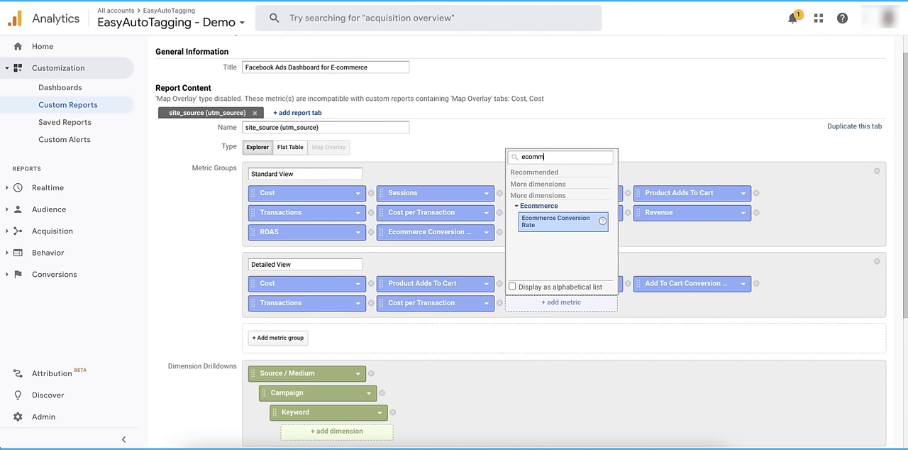
pyautogui.click(555, 221)
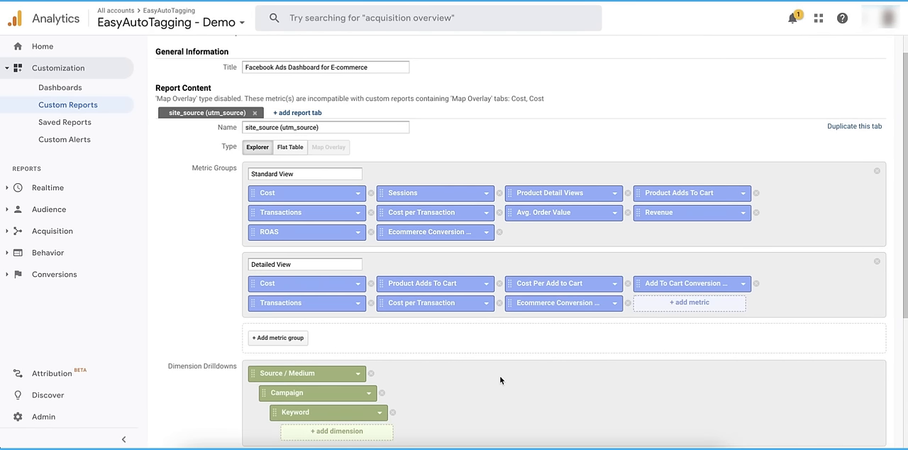
# Set the dimension drilldowns to Source, Medium, Campaign, Keyword and Ad Content, in that order
pyautogui.scroll(-3, 500, 380)
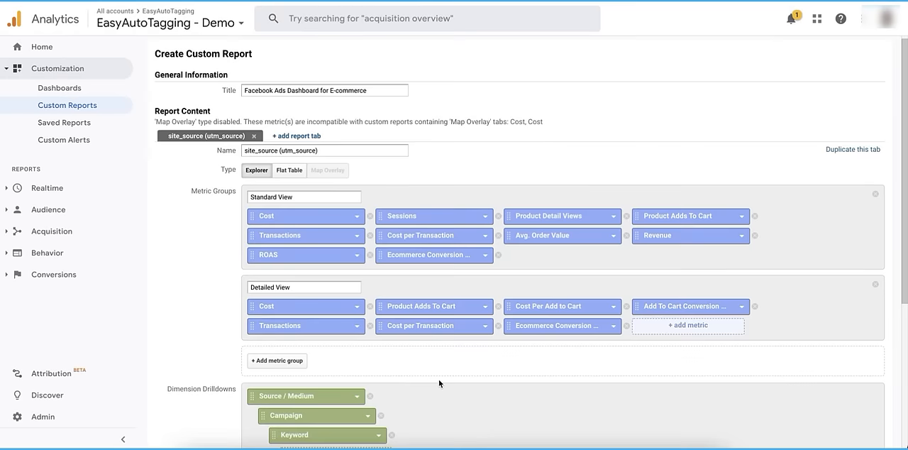
pyautogui.scroll(-5, 438, 379)
pyautogui.click(286, 296)
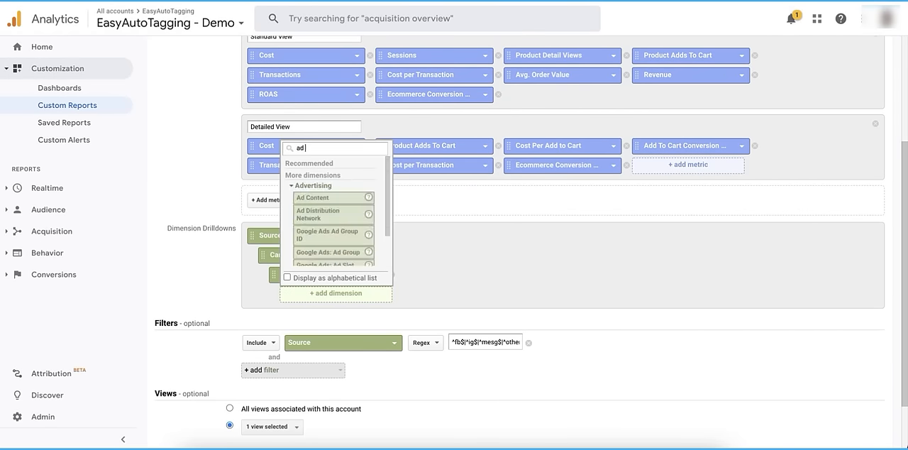
pyautogui.click(315, 205)
pyautogui.click(336, 313)
pyautogui.write('med')
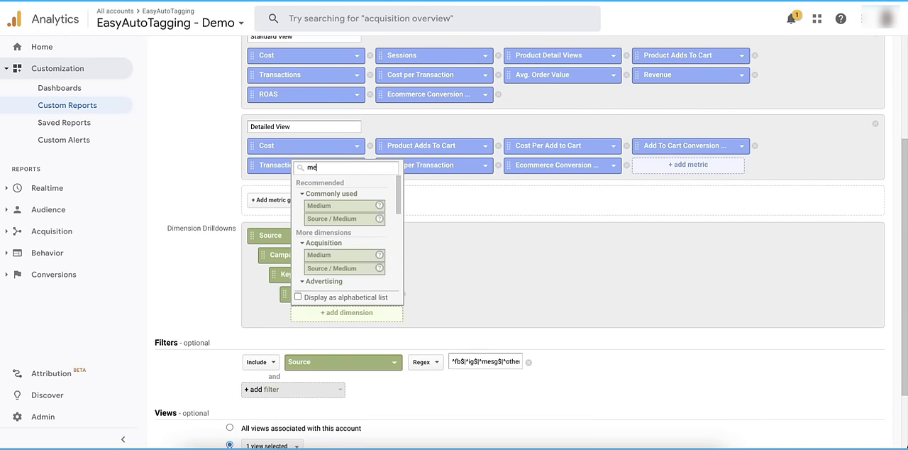
pyautogui.click(331, 206)
pyautogui.moveTo(294, 316); pyautogui.dragTo(273, 264)
# Duplicate the site_source report tab, name the copy placement (utm_medium), and make Medium its first dimension
pyautogui.scroll(3, 638, 156)
pyautogui.click(852, 143)
pyautogui.moveTo(303, 144)
pyautogui.mouseDown()
pyautogui.moveTo(244, 144)
pyautogui.moveTo(314, 144)
pyautogui.mouseUp()
pyautogui.write('placementmedium')
pyautogui.scroll(-3, 602, 164)
pyautogui.moveTo(263, 244); pyautogui.dragTo(254, 225)
# Duplicate the placement tab, name the copy campaign (utm_campaign), and order its dimensions Campaign, Source, Medium, Keyword, Ad Content
pyautogui.scroll(2, 345, 255)
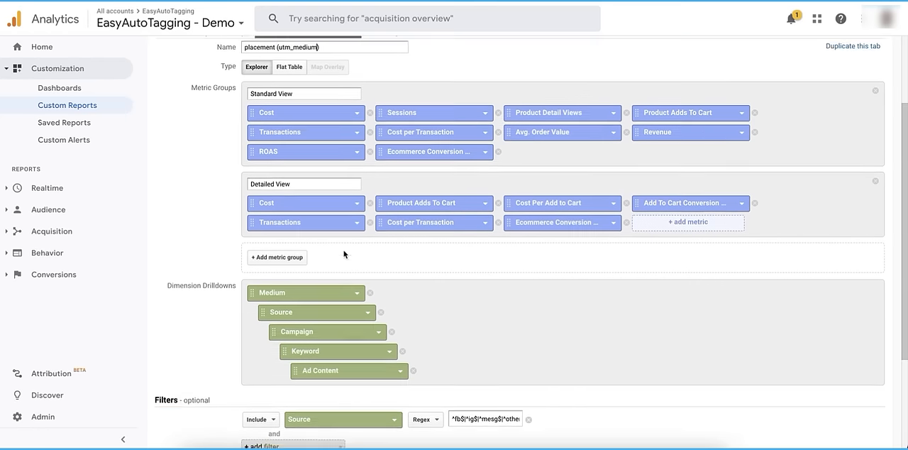
pyautogui.click(852, 86)
pyautogui.click(438, 77)
pyautogui.moveTo(262, 89); pyautogui.dragTo(241, 96)
pyautogui.write('campaign')
pyautogui.moveTo(315, 87); pyautogui.dragTo(292, 88)
pyautogui.write('campaign')
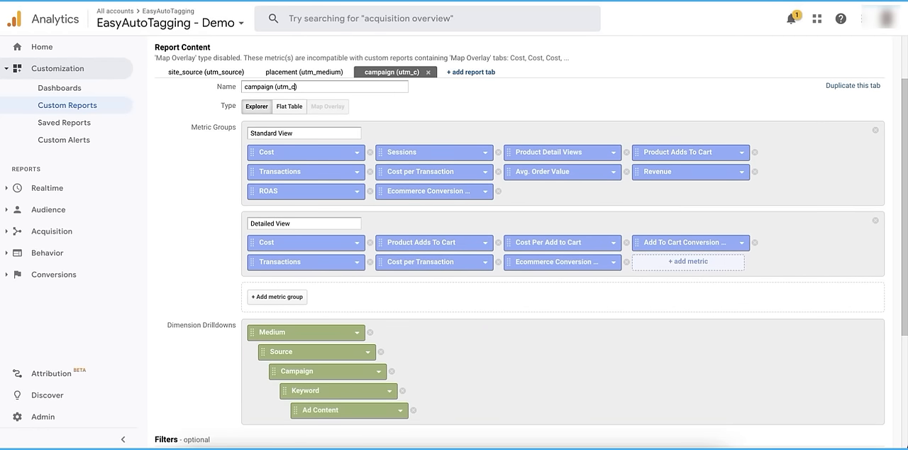
pyautogui.scroll(-2, 307, 263)
pyautogui.moveTo(273, 290); pyautogui.dragTo(262, 271)
# Duplicate the campaign tab, name the copy ad set (utm_term), and make Keyword its first dimension
pyautogui.scroll(2, 354, 255)
pyautogui.click(851, 98)
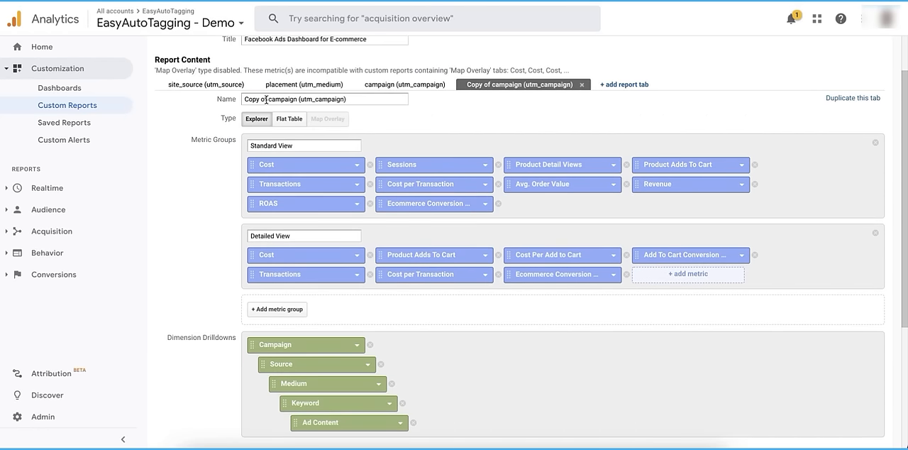
pyautogui.moveTo(298, 100)
pyautogui.mouseDown()
pyautogui.moveTo(245, 107)
pyautogui.moveTo(309, 99)
pyautogui.mouseUp()
pyautogui.write('ad set (utm_term')
pyautogui.scroll(-2, 397, 227)
pyautogui.moveTo(285, 344)
pyautogui.mouseDown()
pyautogui.moveTo(253, 285)
pyautogui.moveTo(283, 343)
pyautogui.mouseUp()
# Duplicate the ad set tab, name the copy ad (utm_content), and make Ad Content its first dimension
pyautogui.scroll(3, 340, 284)
pyautogui.click(581, 107)
pyautogui.moveTo(244, 121); pyautogui.dragTo(291, 121)
pyautogui.write('ad (utm_content')
pyautogui.scroll(-2, 507, 259)
pyautogui.moveTo(305, 370); pyautogui.dragTo(284, 293)
# Save the custom report with its five report tabs
pyautogui.scroll(2, 301, 332)
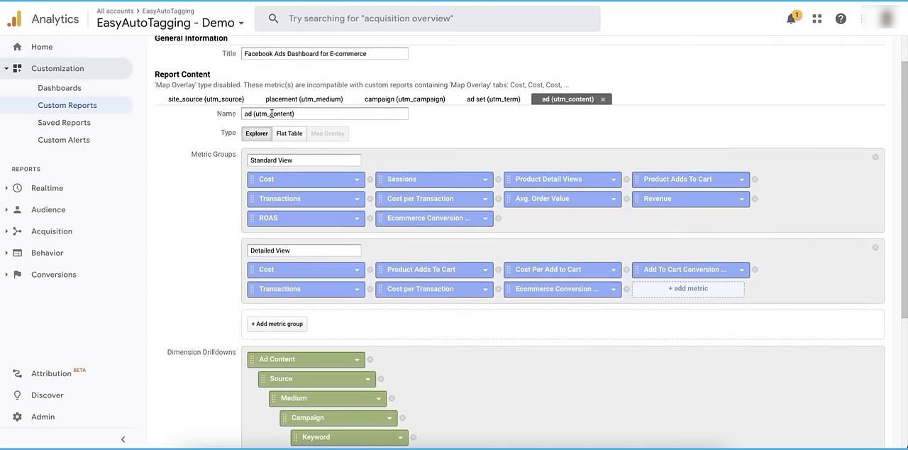
pyautogui.scroll(1, 539, 117)
pyautogui.scroll(-3, 549, 160)
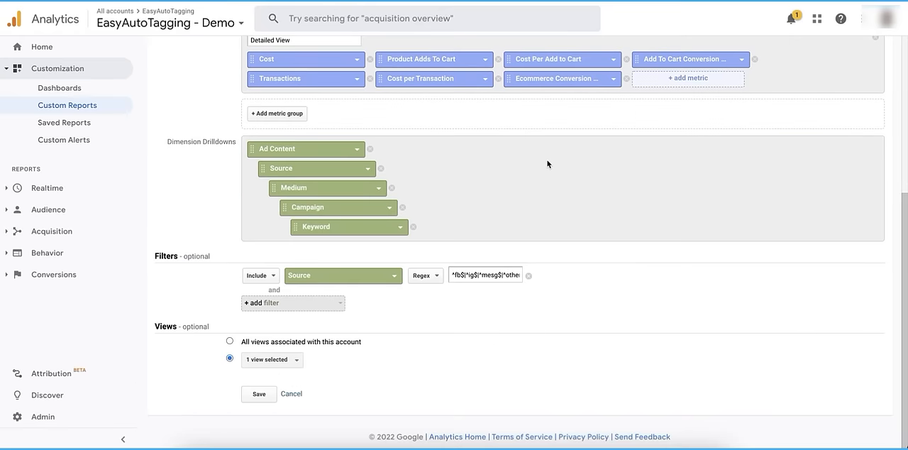
pyautogui.click(259, 394)
pyautogui.click(258, 395)
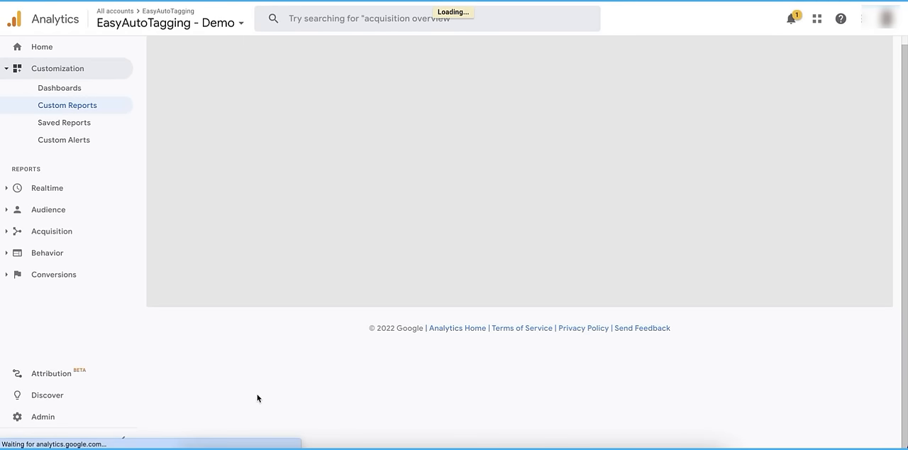
# Review the saved report's Detailed View and Standard View by source, including the placement (utm_medium) tab
pyautogui.scroll(1, 303, 277)
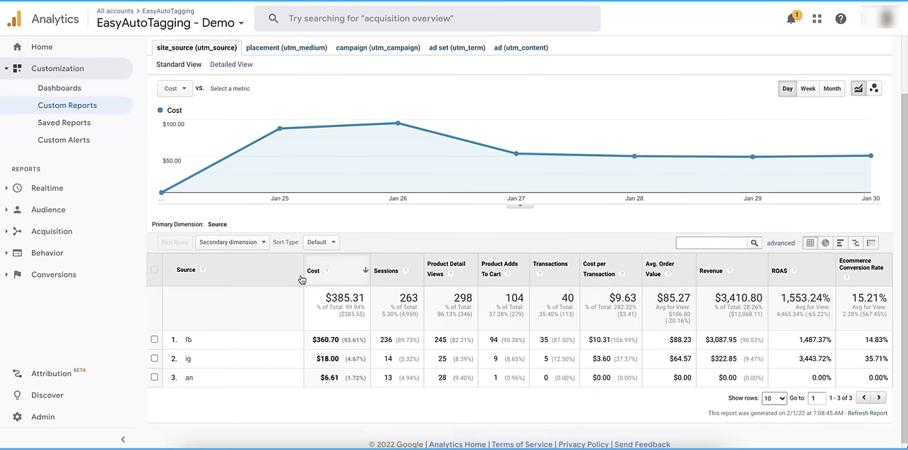
pyautogui.click(232, 119)
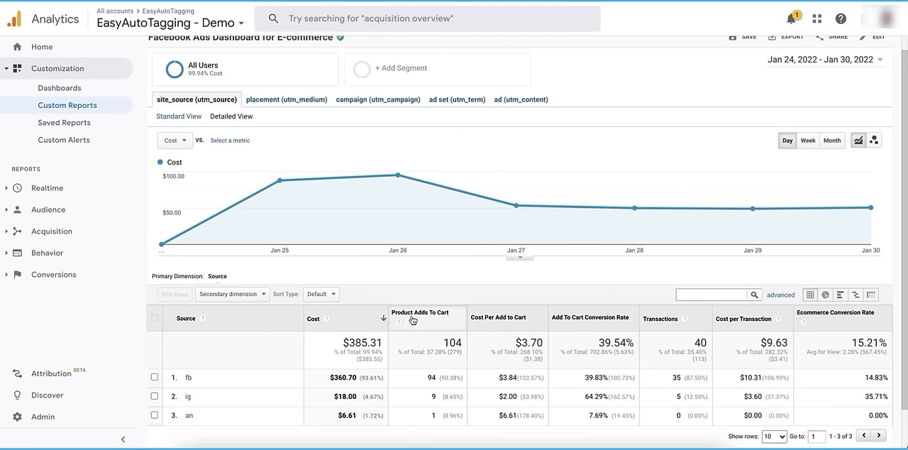
pyautogui.click(189, 117)
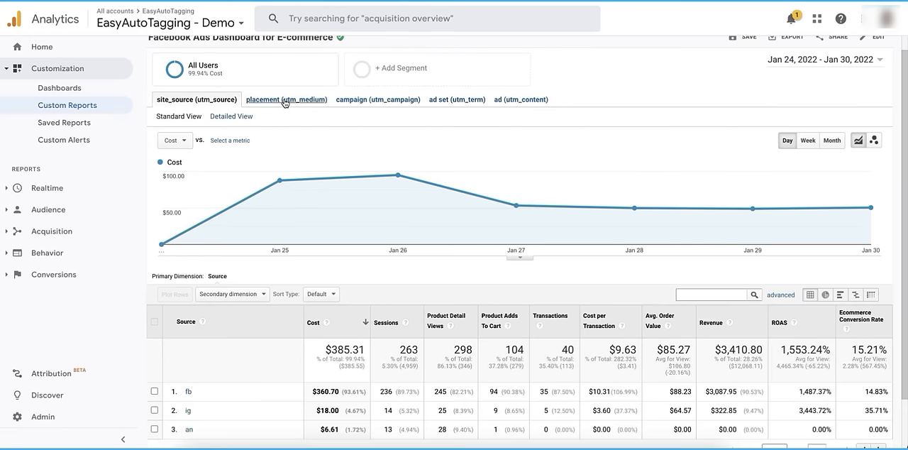
pyautogui.click(286, 100)
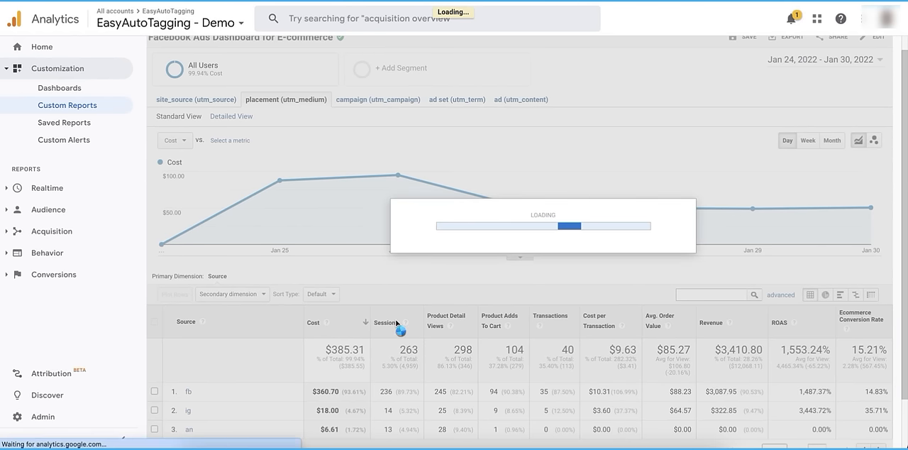
pyautogui.scroll(-3, 397, 324)
pyautogui.scroll(3, 397, 323)
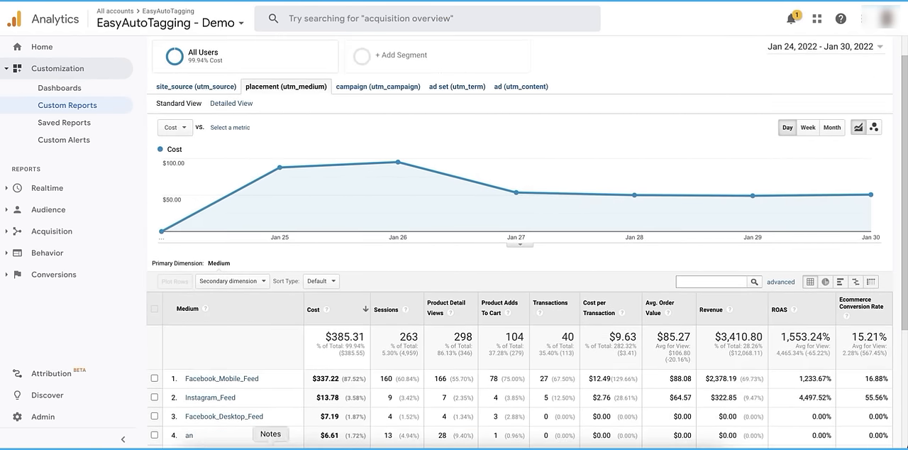
# Open the list of dashboards
pyautogui.click(66, 90)
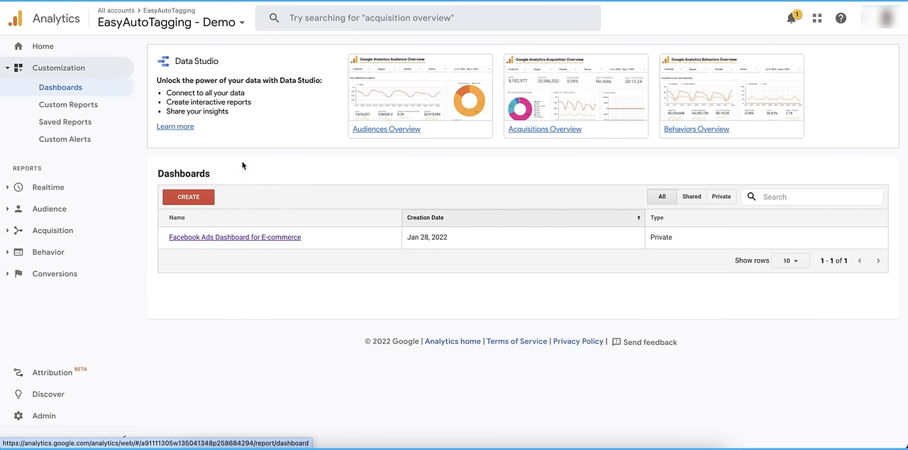
# Create a blank-canvas dashboard named Facebook Ads E-Commerce Dashboard and dismiss the initial widget dialog
pyautogui.click(197, 196)
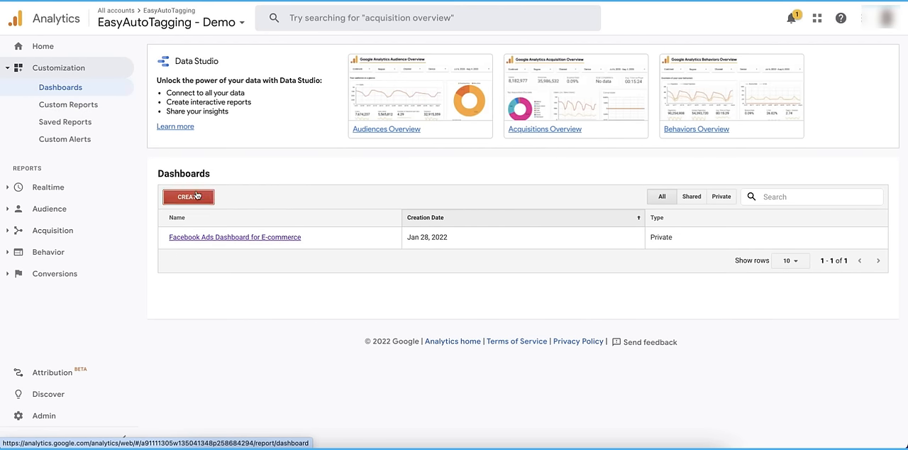
pyautogui.write('Facebook Ads E-Commerce Dashboard')
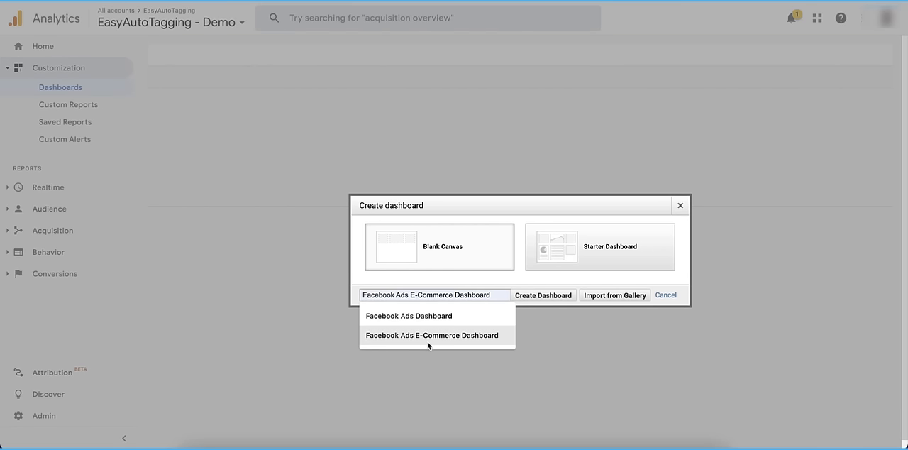
pyautogui.click(426, 339)
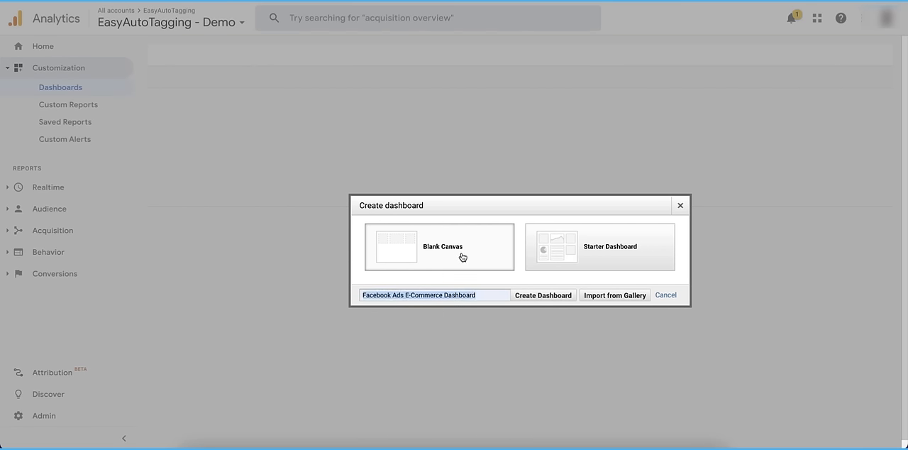
pyautogui.click(541, 295)
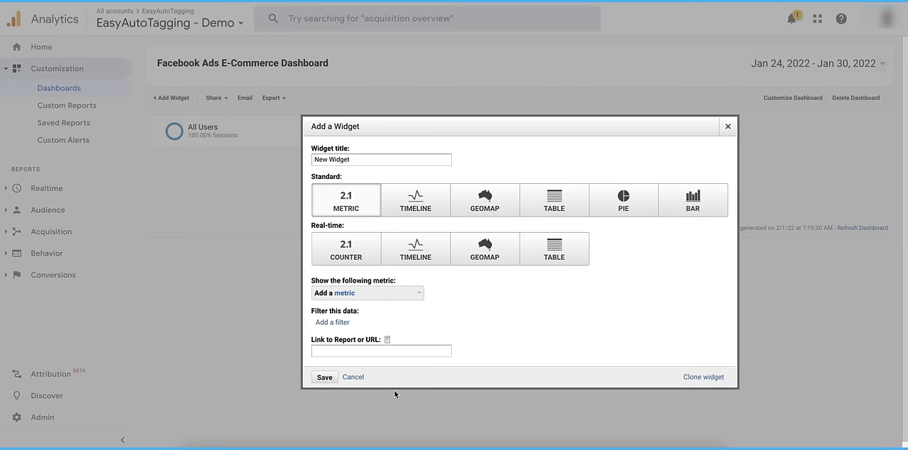
pyautogui.click(353, 376)
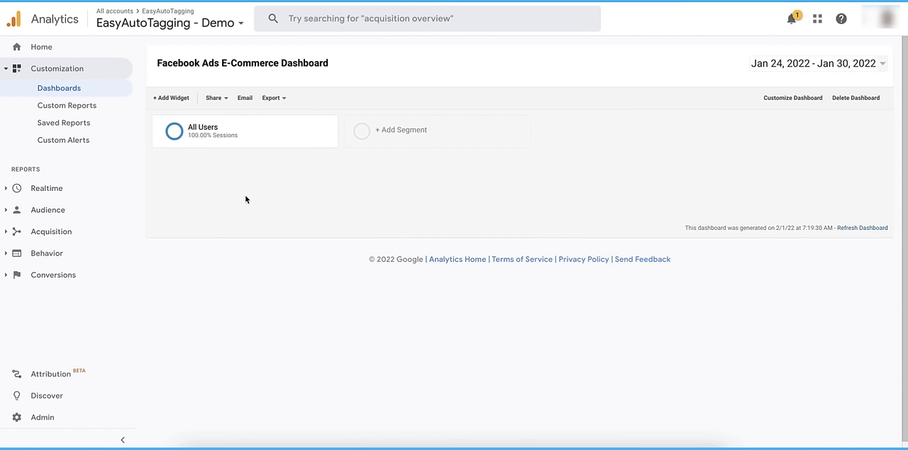
# Start a new standard metric widget that shows Product Detail Views
pyautogui.click(171, 98)
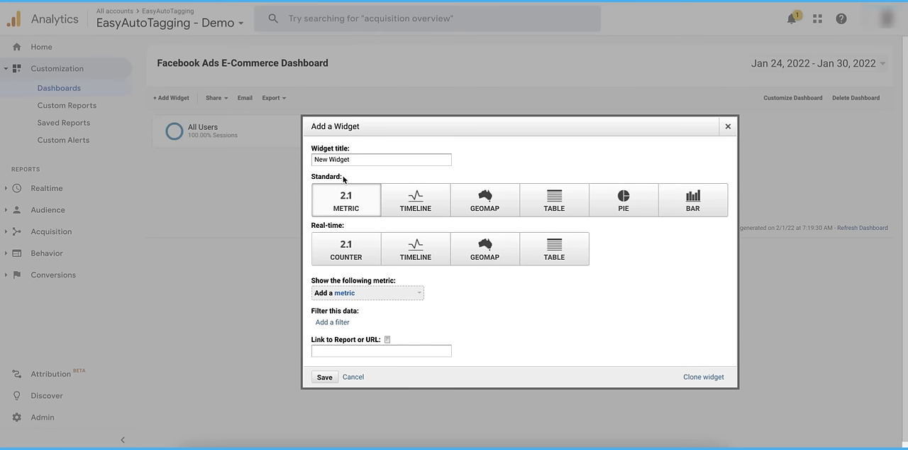
pyautogui.click(395, 293)
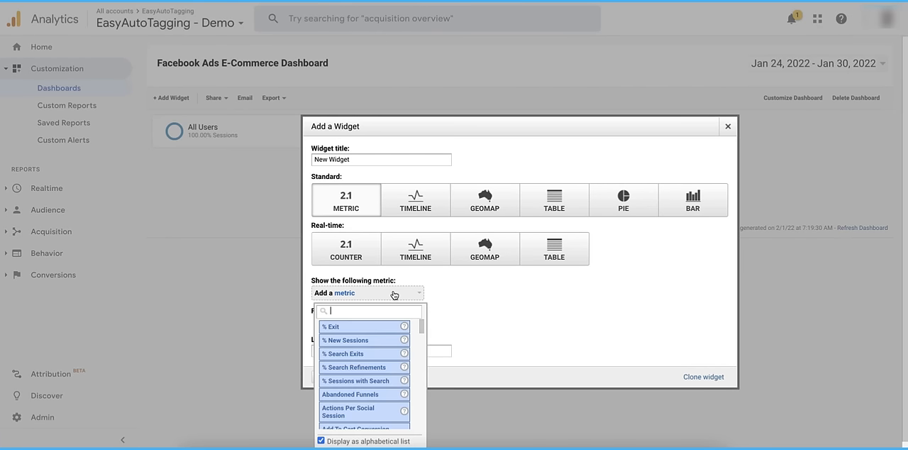
pyautogui.write('deta')
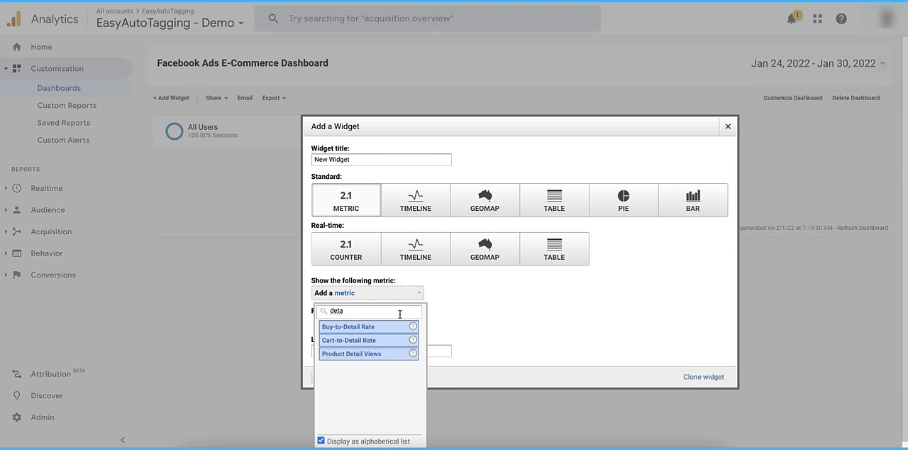
pyautogui.click(401, 352)
# Filter the widget to only show Source matching the regular expression ^fb$|^ig$|^mesg$|^other$|^an$, and save it
pyautogui.click(340, 322)
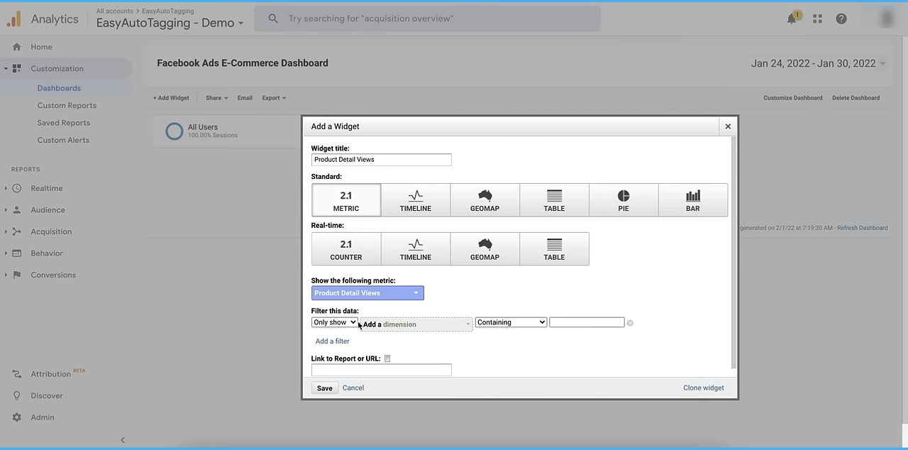
pyautogui.click(374, 324)
pyautogui.write('sour')
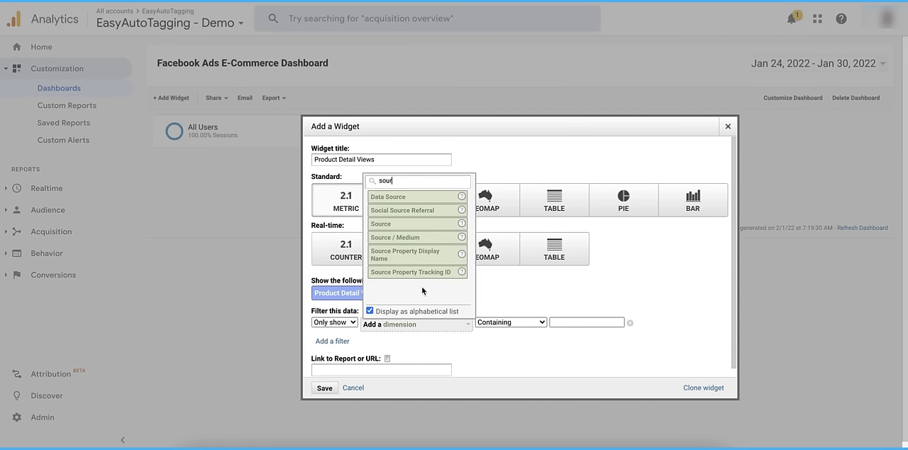
pyautogui.click(394, 224)
pyautogui.click(512, 322)
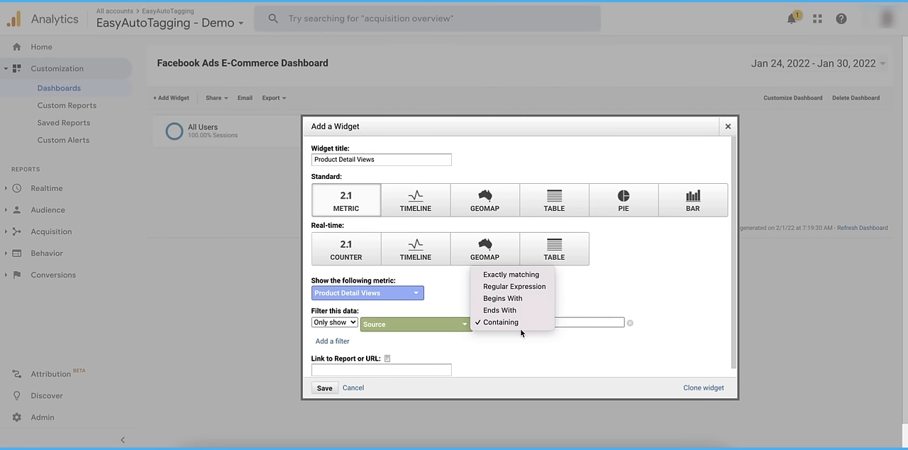
pyautogui.click(524, 285)
pyautogui.click(557, 322)
pyautogui.hotkey('ctrl', 'v')
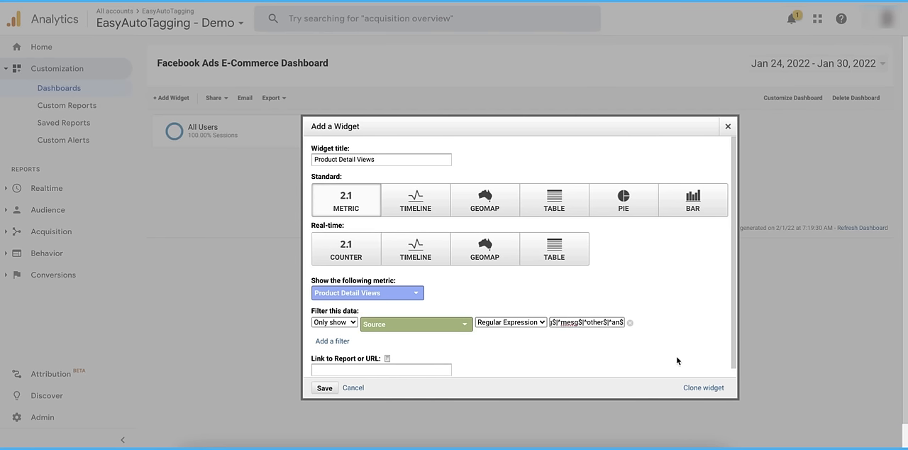
pyautogui.click(332, 387)
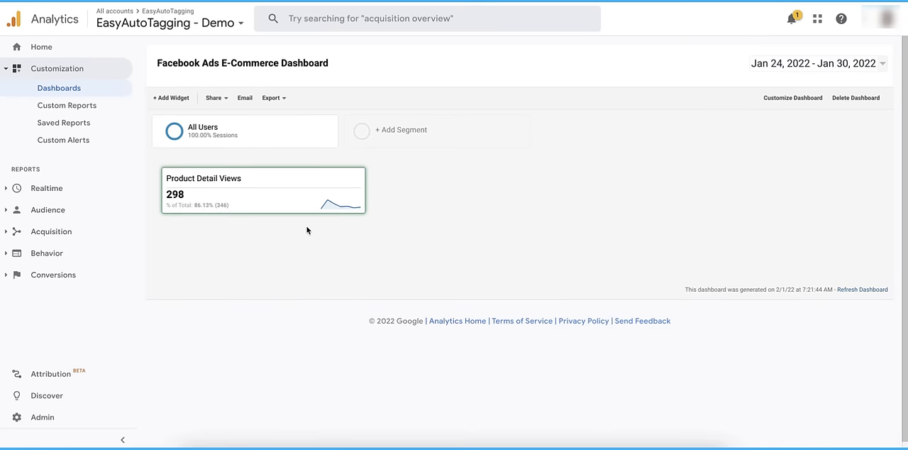
# Clone the Product Detail Views widget, set the copy's metric to Product Adds To Cart, and save it
pyautogui.click(337, 178)
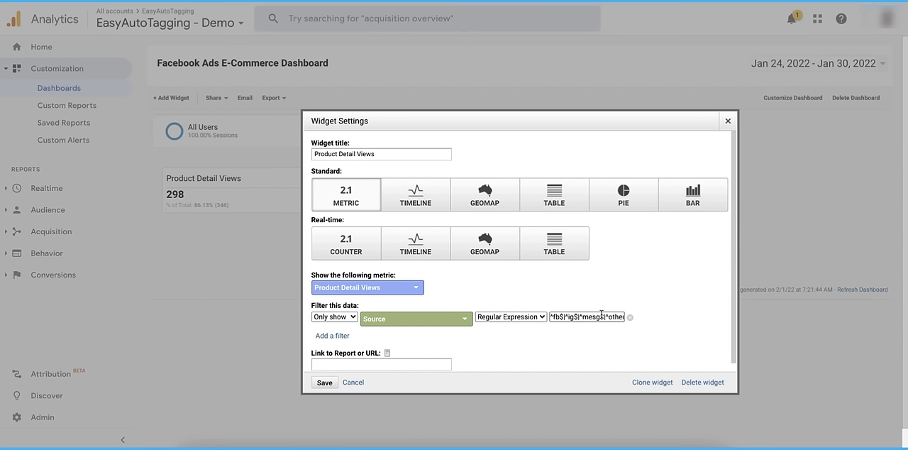
pyautogui.click(641, 380)
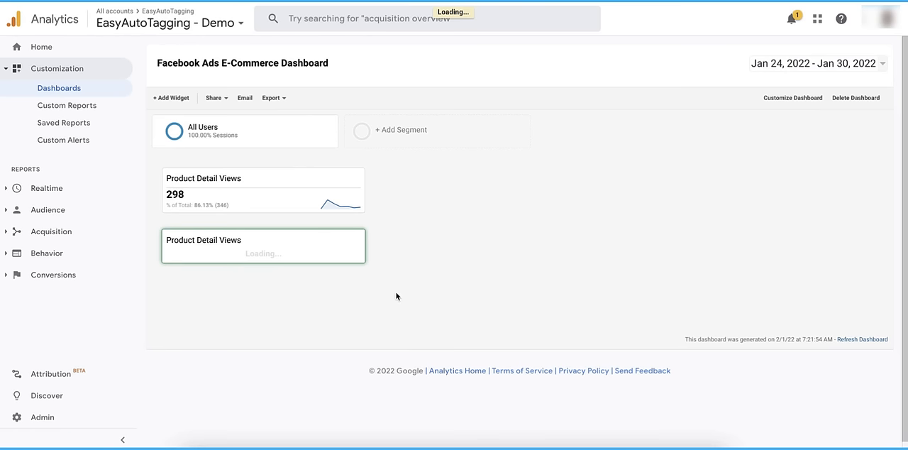
pyautogui.click(336, 242)
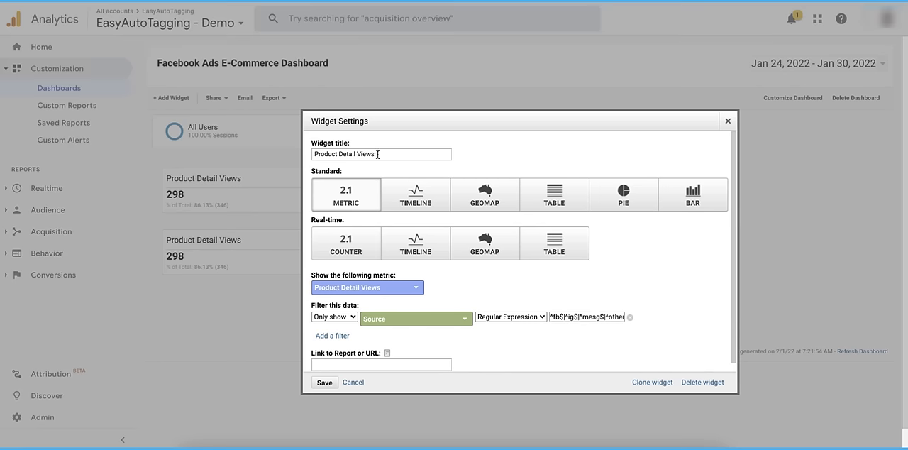
pyautogui.click(423, 287)
pyautogui.write('add')
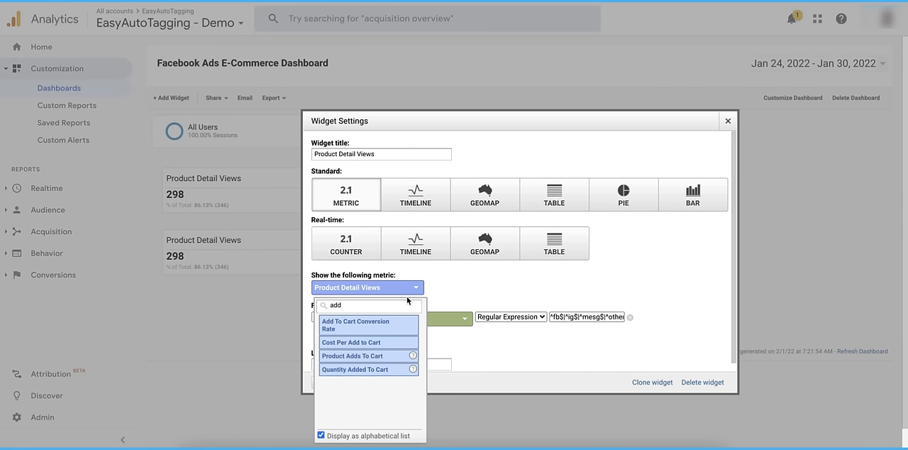
pyautogui.click(394, 355)
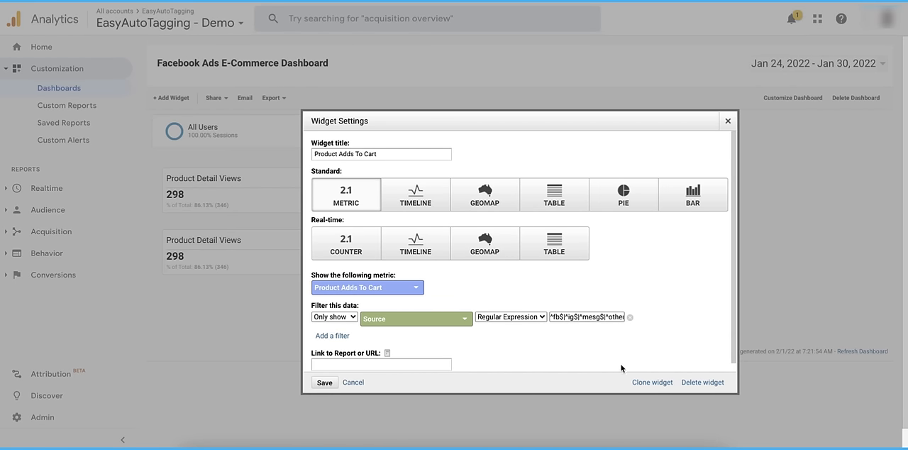
pyautogui.click(322, 383)
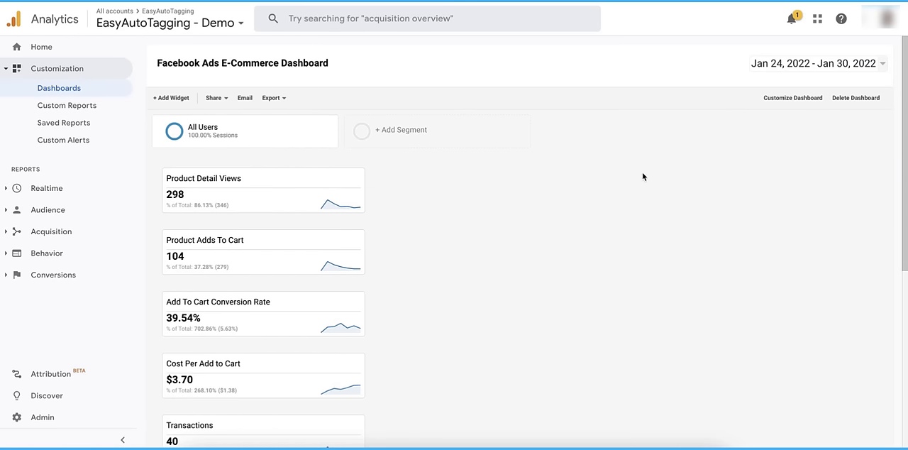
# Change the dashboard layout to two equal-width columns
pyautogui.click(790, 100)
pyautogui.click(519, 211)
pyautogui.click(369, 363)
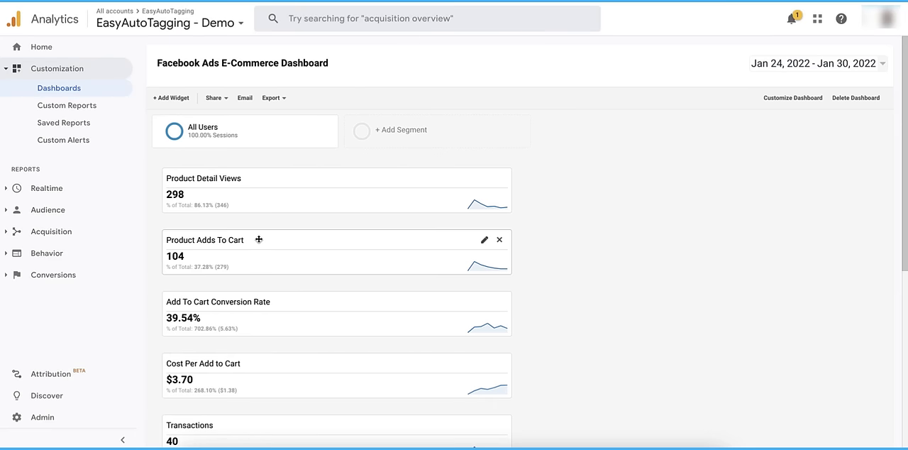
# Move the Product Adds To Cart, Add To Cart Conversion Rate, Cost per Transaction and ROAS widgets into the second column
pyautogui.moveTo(258, 239); pyautogui.dragTo(624, 177)
pyautogui.moveTo(261, 299); pyautogui.dragTo(640, 237)
pyautogui.scroll(-1, 276, 305)
pyautogui.moveTo(284, 397); pyautogui.dragTo(614, 273)
pyautogui.scroll(2, 614, 273)
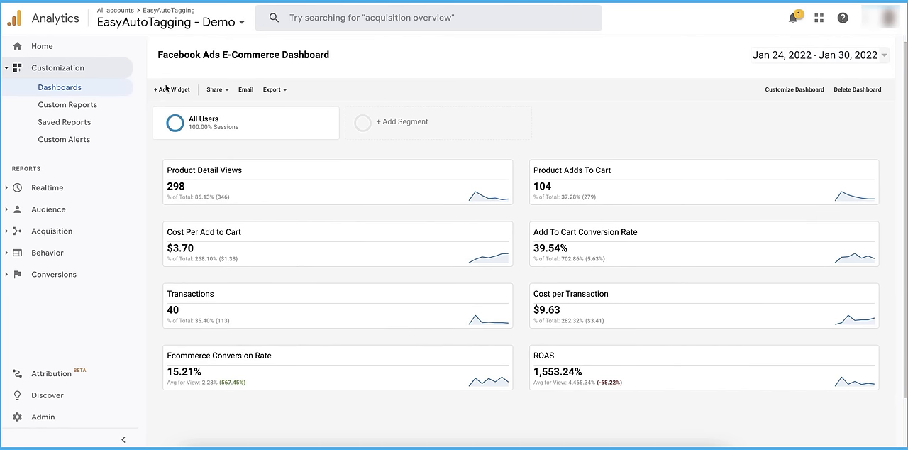
# Start a new timeline widget filtered to only show Source matching the regular expression ^fb$|^ig$|^mesg$|^other$|^an$
pyautogui.click(168, 93)
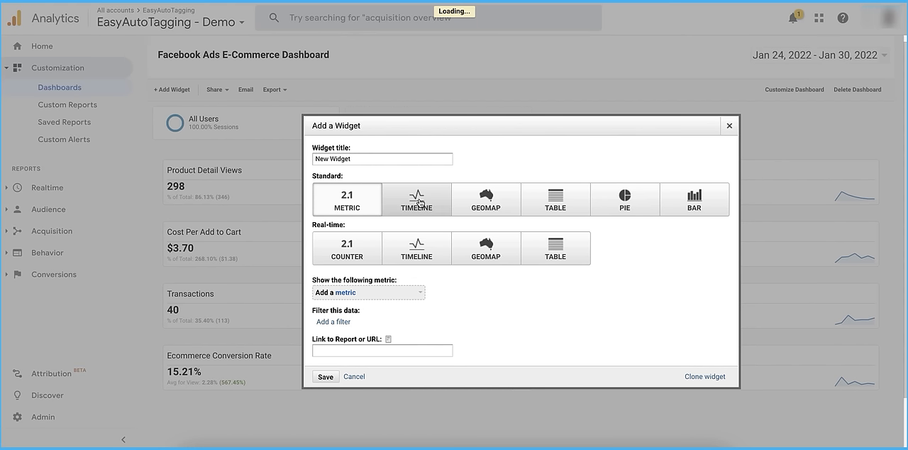
pyautogui.click(434, 201)
pyautogui.scroll(-1, 385, 336)
pyautogui.click(333, 335)
pyautogui.click(388, 337)
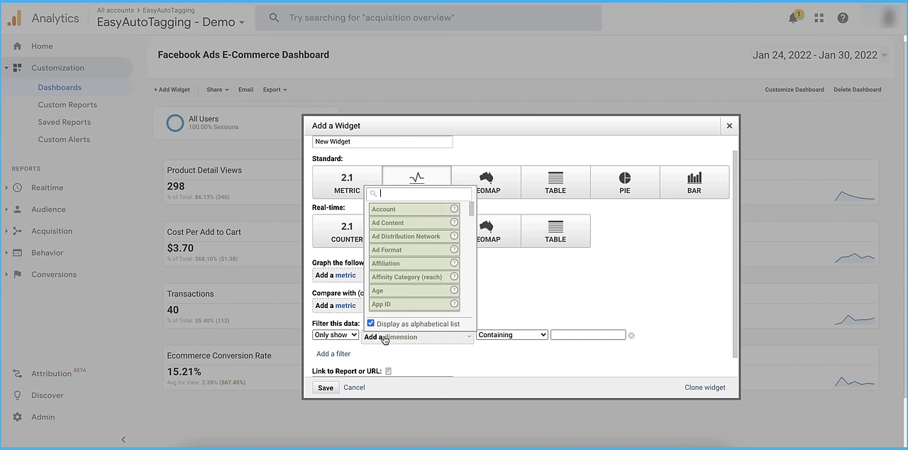
pyautogui.write('sour')
pyautogui.click(397, 237)
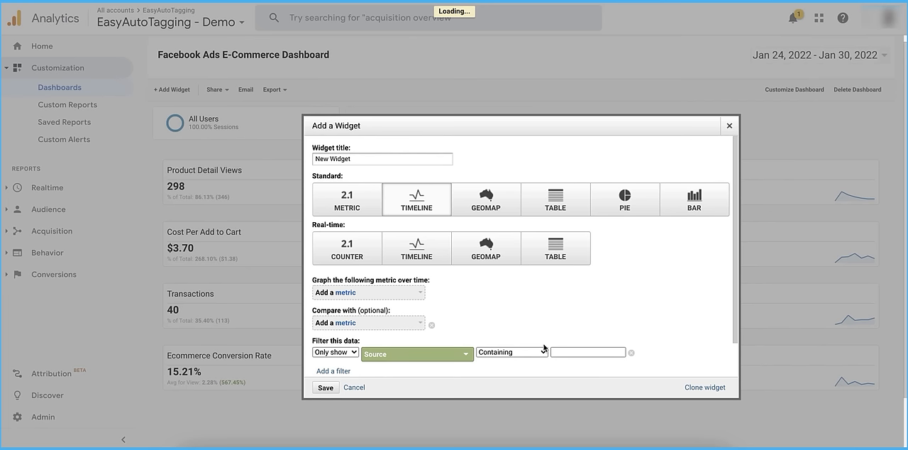
pyautogui.click(535, 352)
pyautogui.click(527, 321)
pyautogui.click(588, 351)
pyautogui.hotkey('ctrl', 'v')
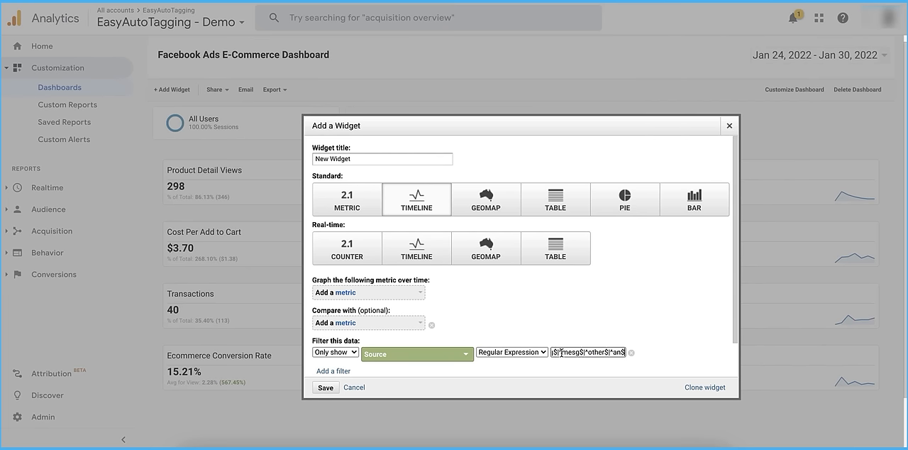
# Graph Sessions over time compared with Transactions in the timeline widget, and save it
pyautogui.click(380, 292)
pyautogui.write('sess')
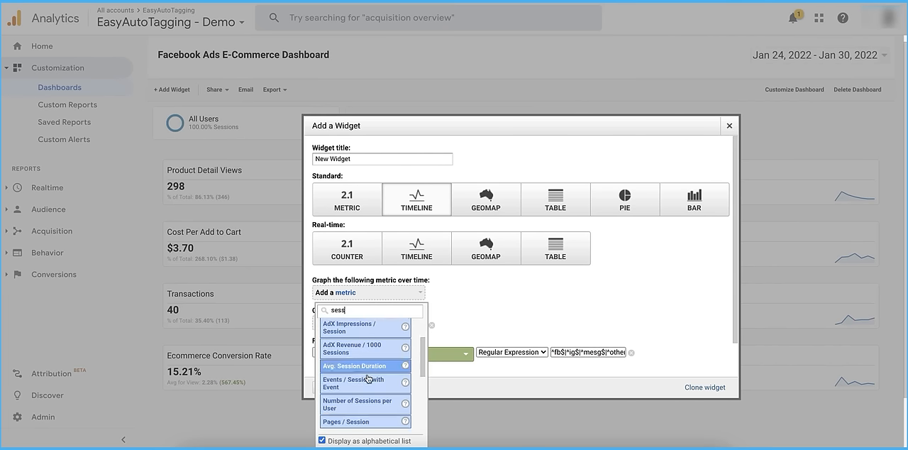
pyautogui.scroll(-4, 367, 378)
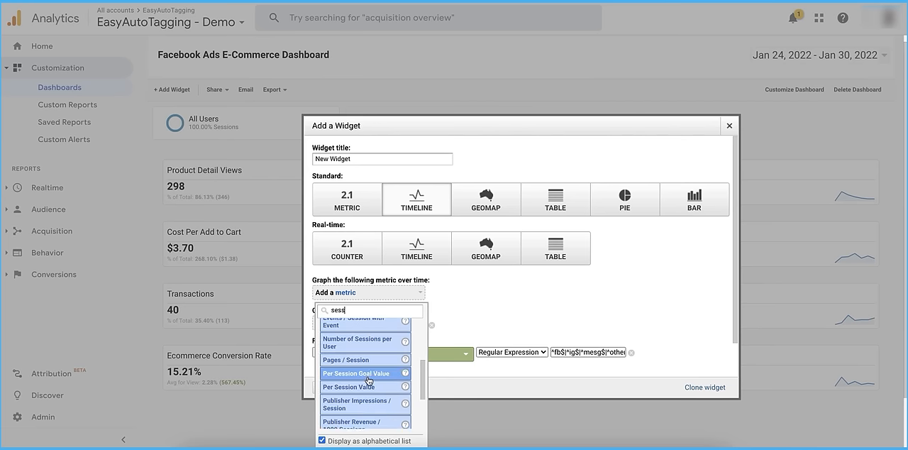
pyautogui.click(348, 380)
pyautogui.click(368, 324)
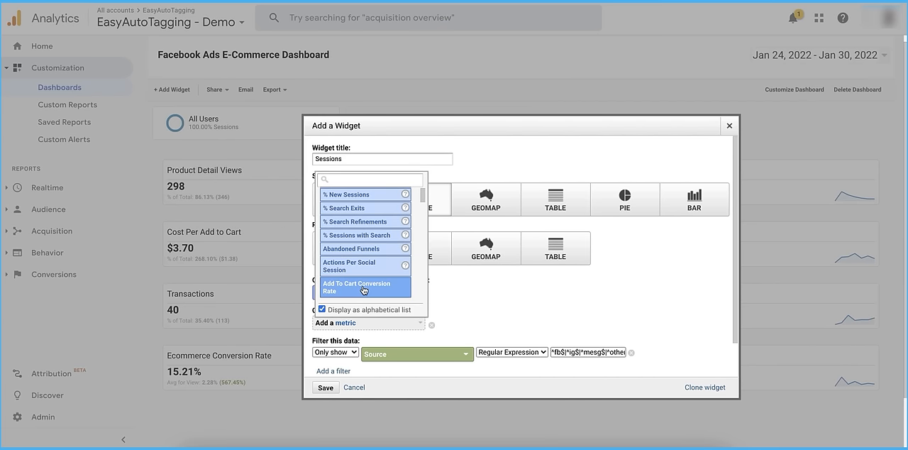
pyautogui.write('trans')
pyautogui.click(361, 226)
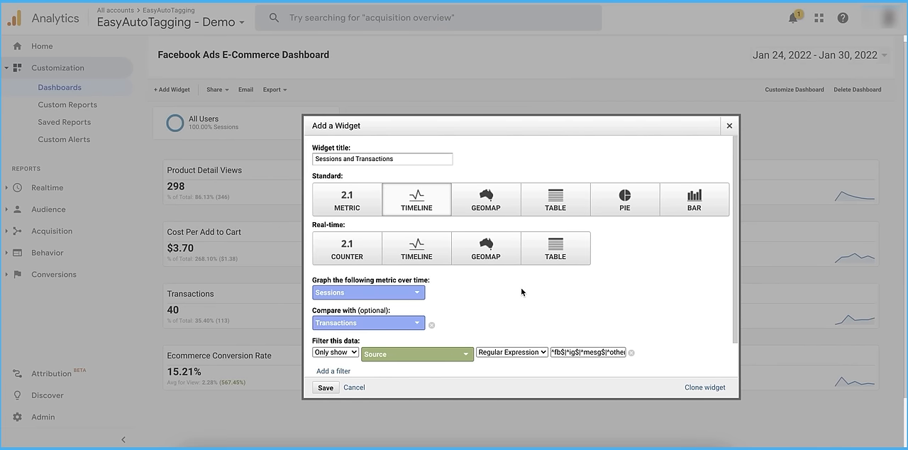
pyautogui.click(325, 387)
# Move the Sessions and Transactions timeline to the second column, clone it, and place the copy in the same column
pyautogui.scroll(-3, 756, 199)
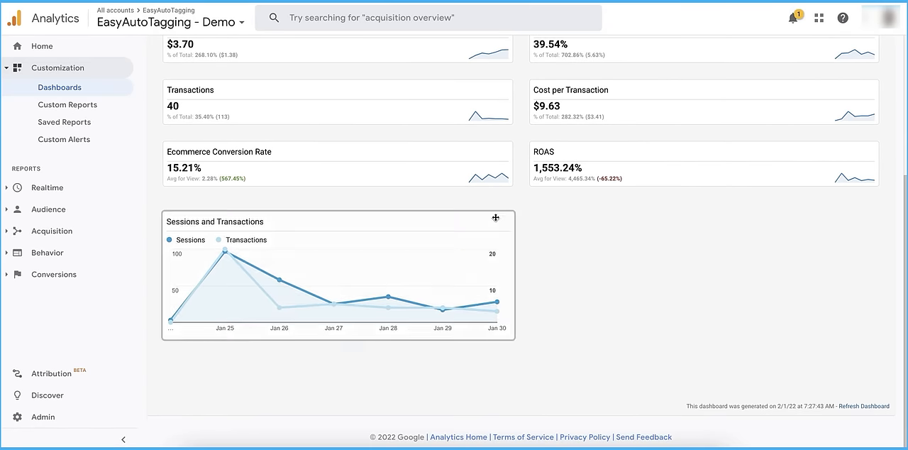
pyautogui.moveTo(757, 199); pyautogui.dragTo(723, 218)
pyautogui.click(852, 214)
pyautogui.click(653, 383)
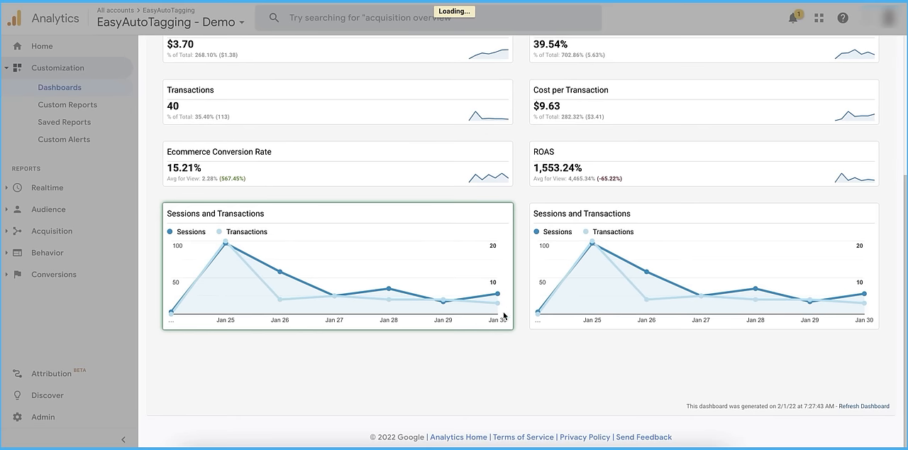
pyautogui.moveTo(377, 213)
pyautogui.mouseDown()
pyautogui.moveTo(749, 367)
pyautogui.moveTo(750, 298)
pyautogui.mouseUp()
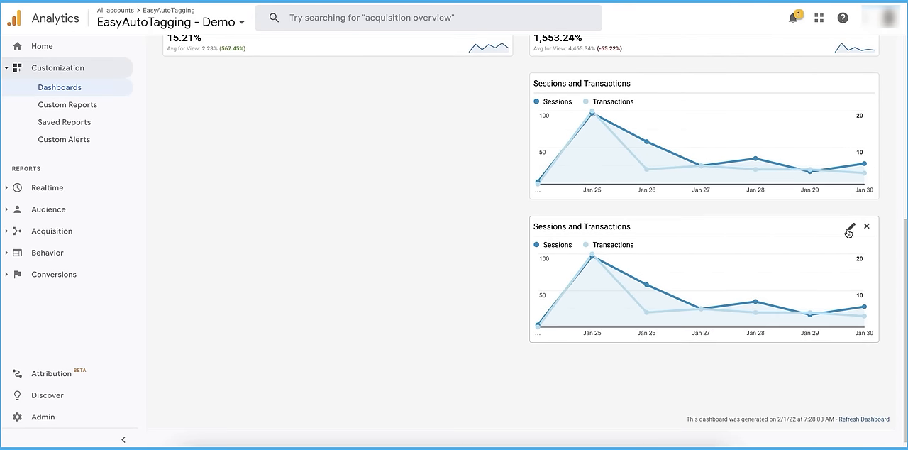
# Change the copied Sessions and Transactions timeline to graph Cost over time compared with ROAS, and save it
pyautogui.click(851, 226)
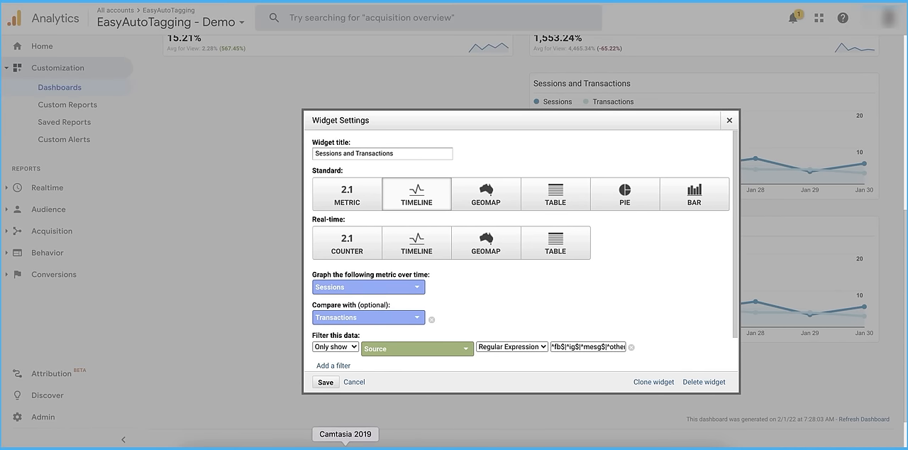
pyautogui.click(409, 287)
pyautogui.write('cost')
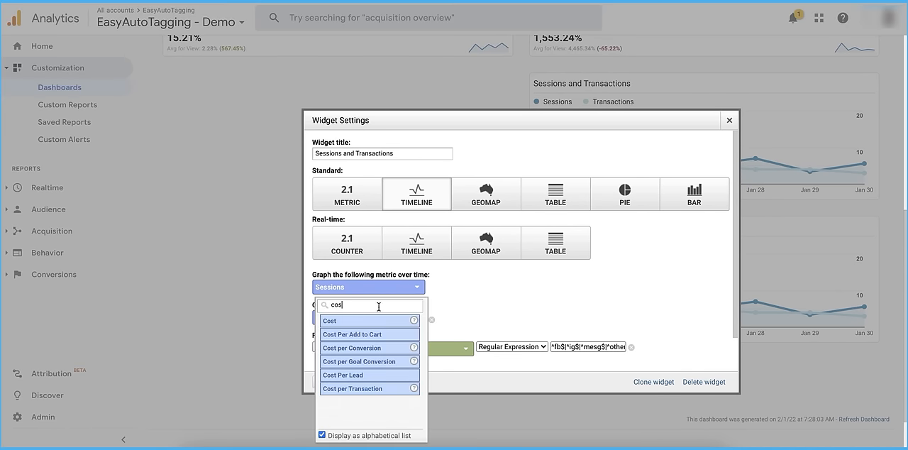
pyautogui.click(409, 316)
pyautogui.click(410, 320)
pyautogui.write('roas')
pyautogui.click(340, 186)
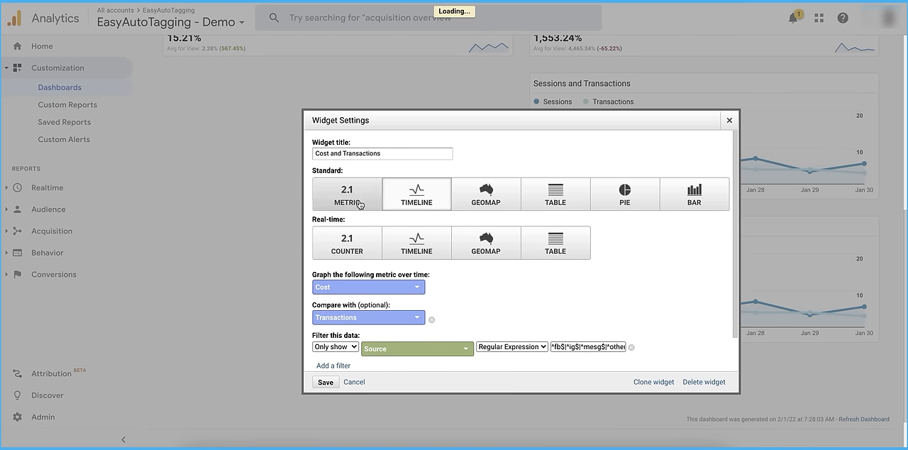
pyautogui.click(326, 383)
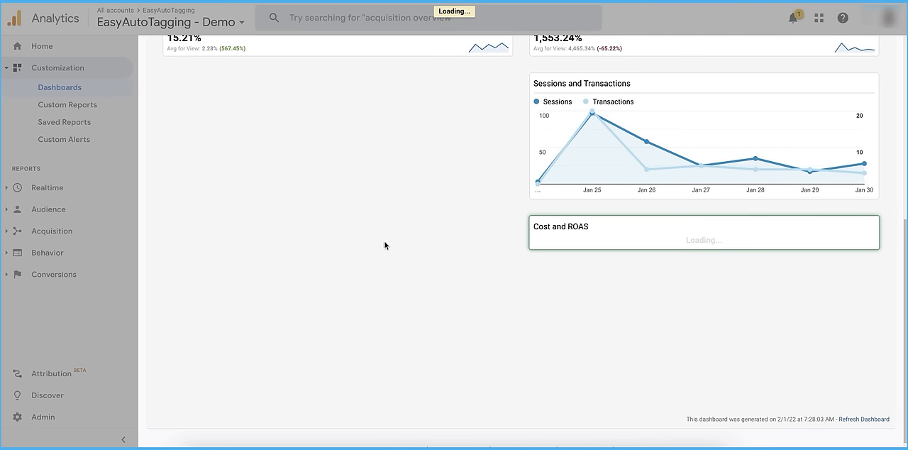
# Start a new table widget filtered to only show Source matching the regular expression ^fb$|^ig$|^mesg$|^other$|^an$
pyautogui.scroll(1, 389, 234)
pyautogui.scroll(2, 389, 228)
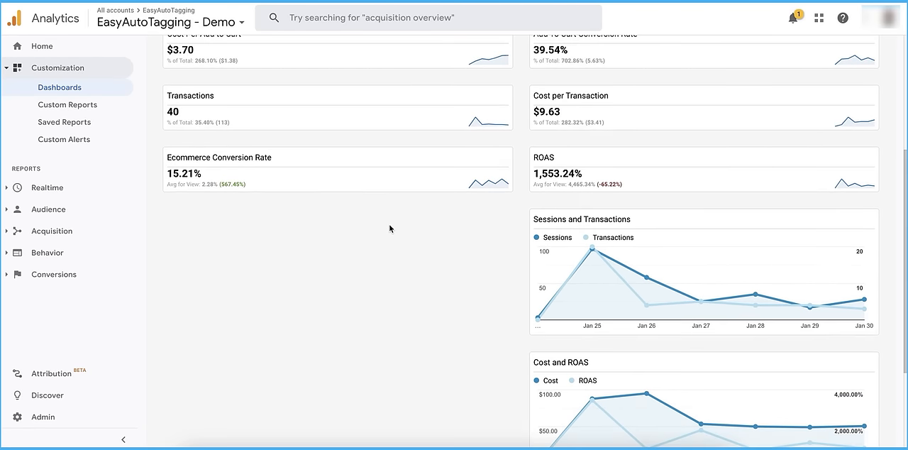
pyautogui.scroll(2, 389, 229)
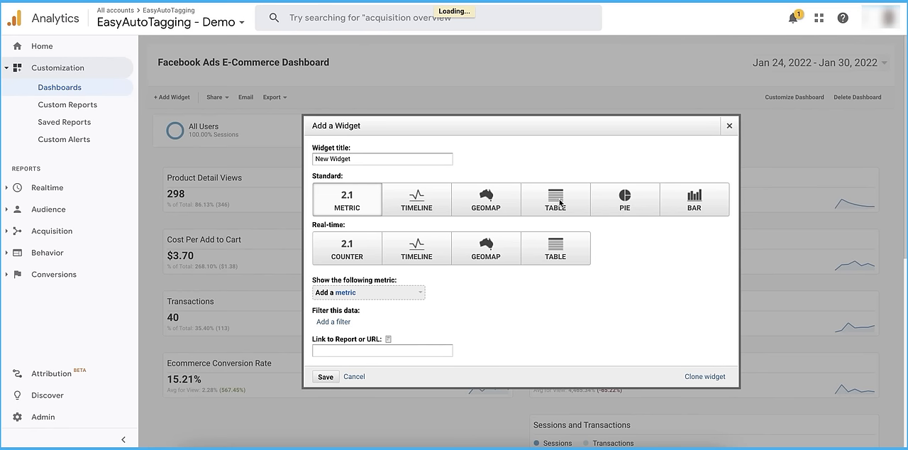
pyautogui.click(559, 203)
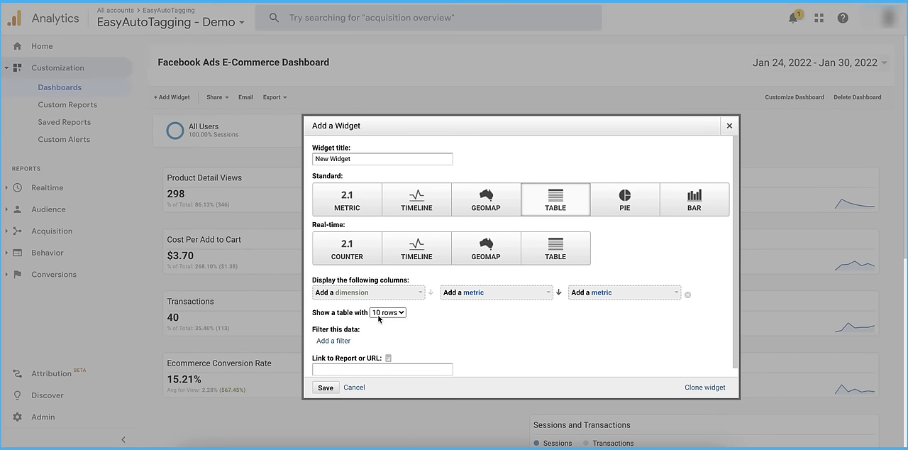
pyautogui.click(337, 344)
pyautogui.click(378, 344)
pyautogui.write('source')
pyautogui.click(443, 244)
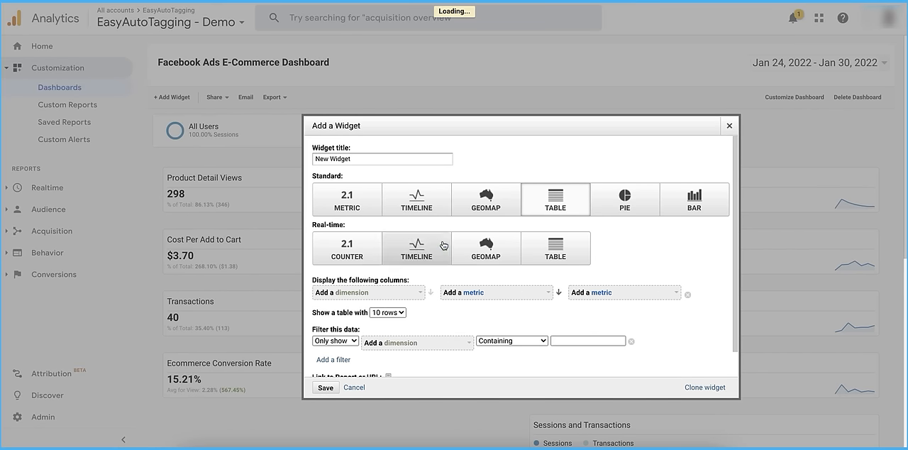
pyautogui.click(489, 341)
pyautogui.click(500, 302)
pyautogui.click(567, 341)
pyautogui.hotkey('ctrl', 'v')
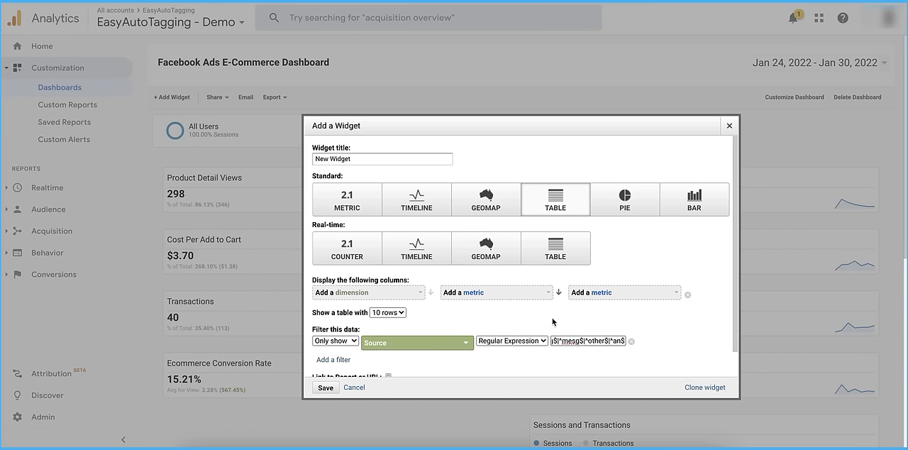
# Set the table widget's columns to the Source dimension with the Cost and ROAS metrics, and save it
pyautogui.click(409, 291)
pyautogui.write('source')
pyautogui.click(369, 353)
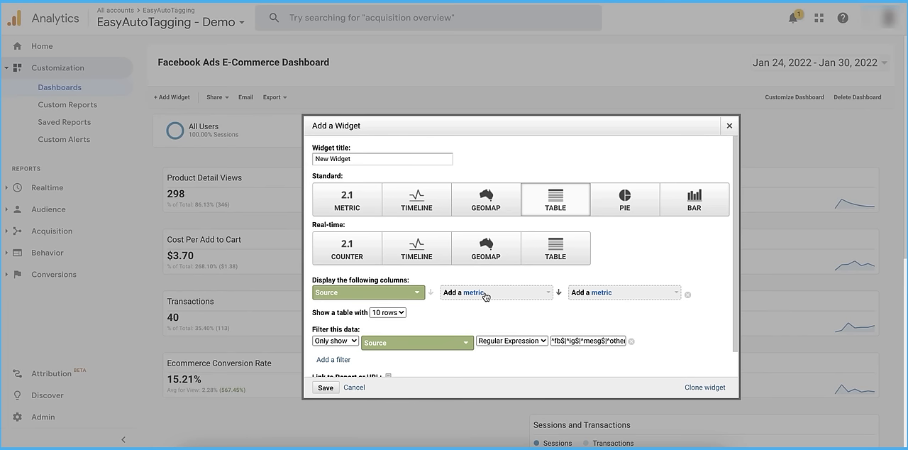
pyautogui.click(490, 295)
pyautogui.write('cost')
pyautogui.click(496, 326)
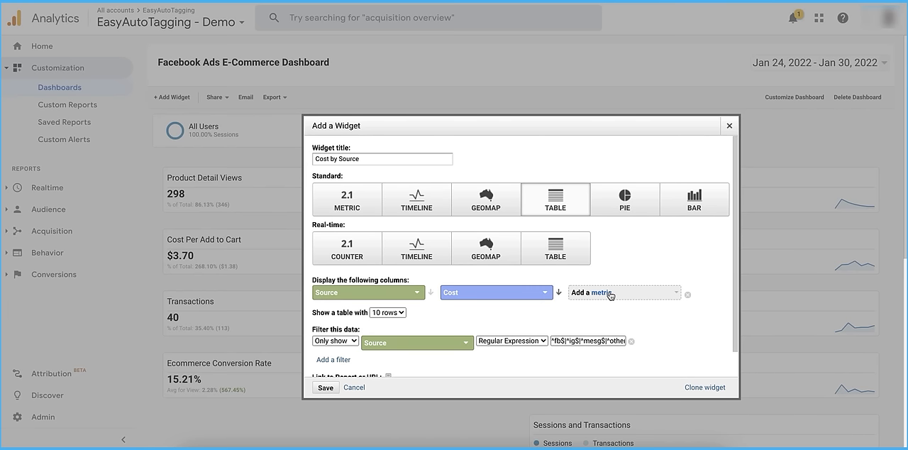
pyautogui.click(610, 295)
pyautogui.write('roas')
pyautogui.click(591, 327)
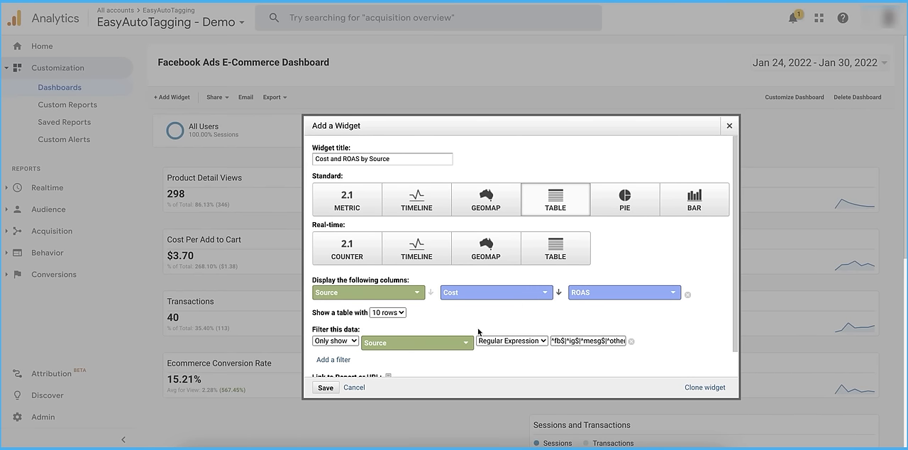
pyautogui.scroll(-1, 478, 331)
pyautogui.scroll(1, 478, 331)
pyautogui.click(325, 387)
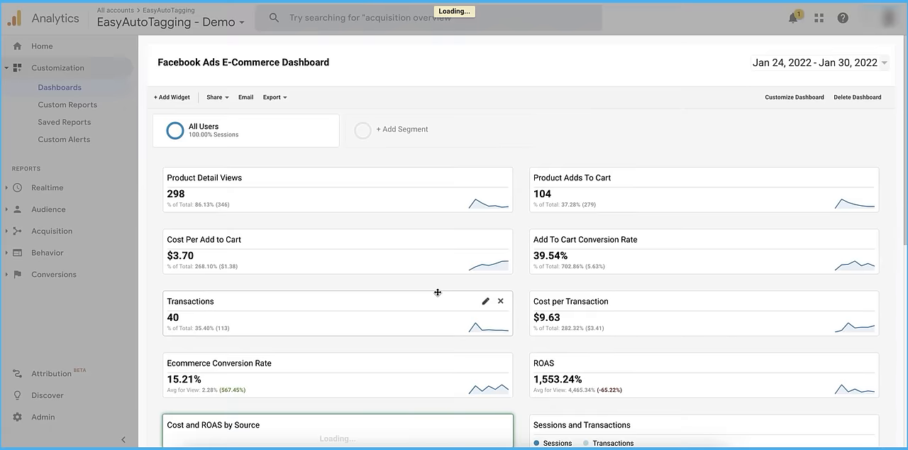
# Clone the Cost and ROAS by Source table, change the copy's dimension to Medium, and save it
pyautogui.scroll(-4, 438, 292)
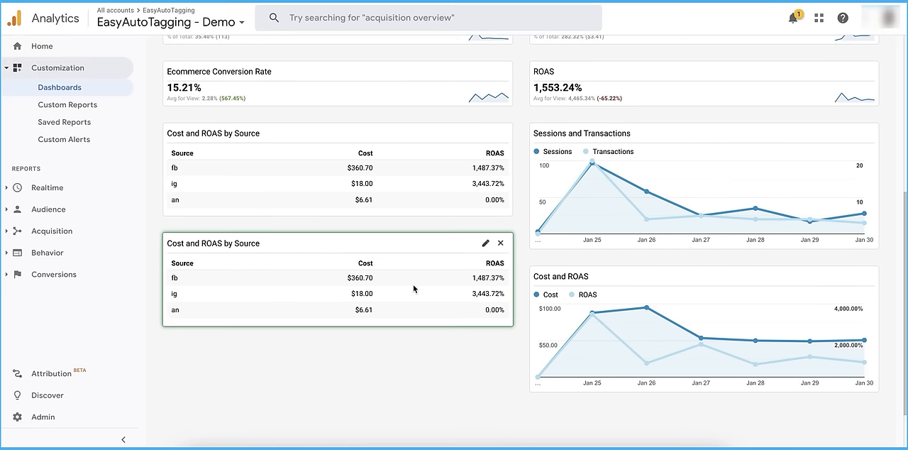
pyautogui.click(482, 244)
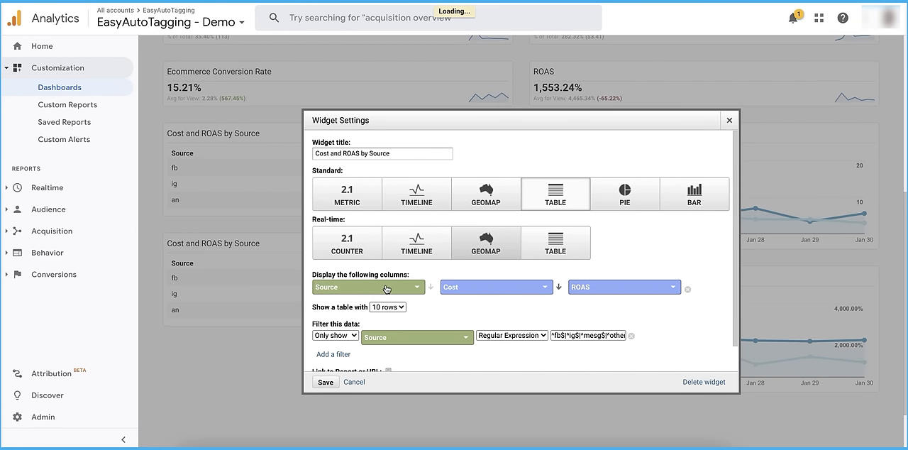
pyautogui.click(386, 288)
pyautogui.write('medi')
pyautogui.click(341, 323)
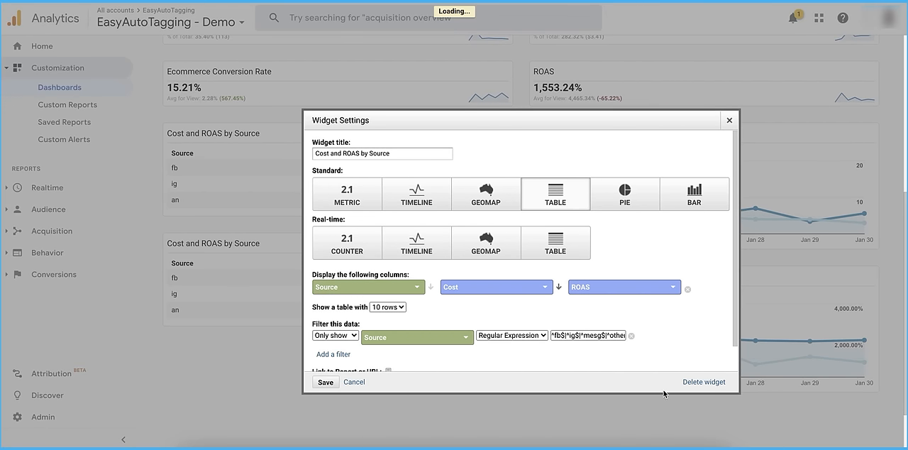
pyautogui.click(324, 381)
pyautogui.scroll(1, 417, 241)
pyautogui.scroll(3, 417, 241)
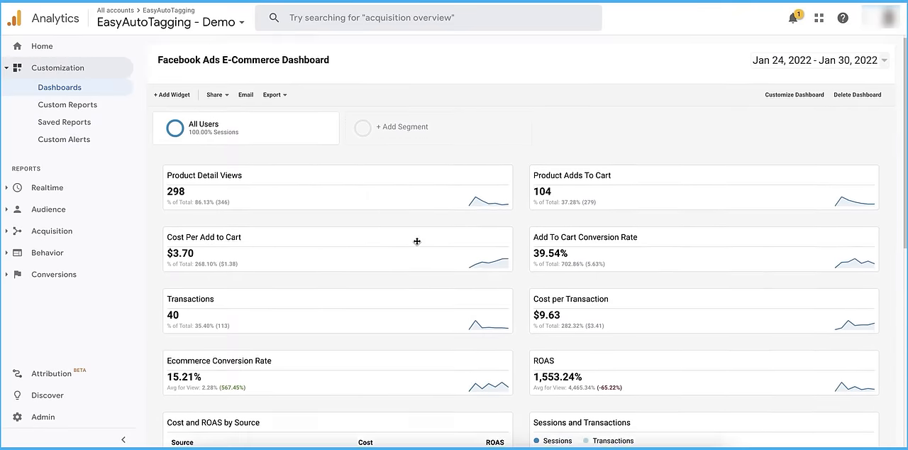
pyautogui.scroll(-4, 417, 241)
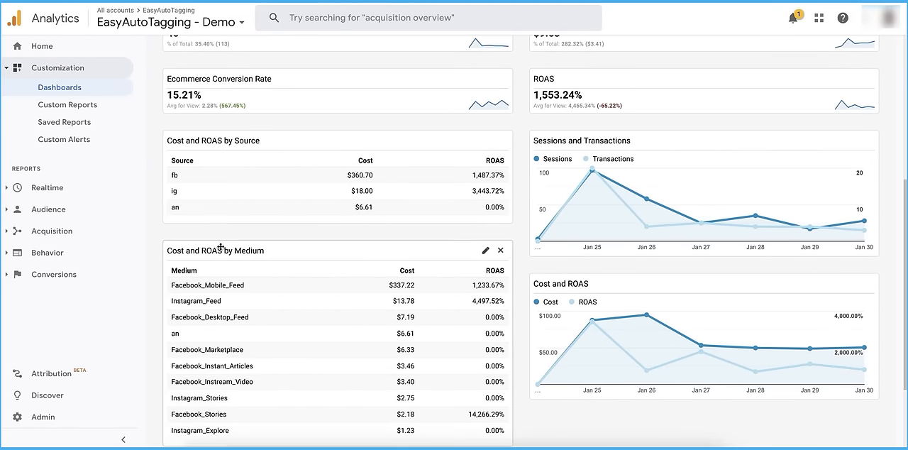
pyautogui.scroll(-1, 354, 298)
pyautogui.scroll(3, 567, 324)
pyautogui.scroll(3, 567, 325)
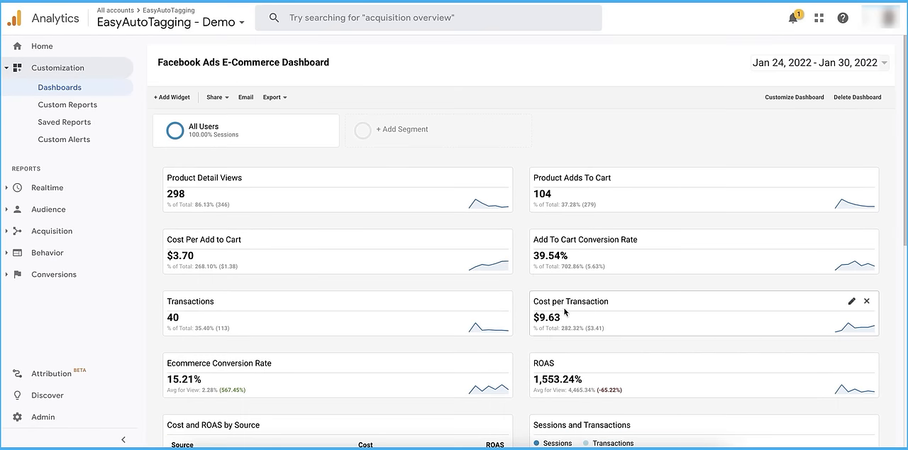